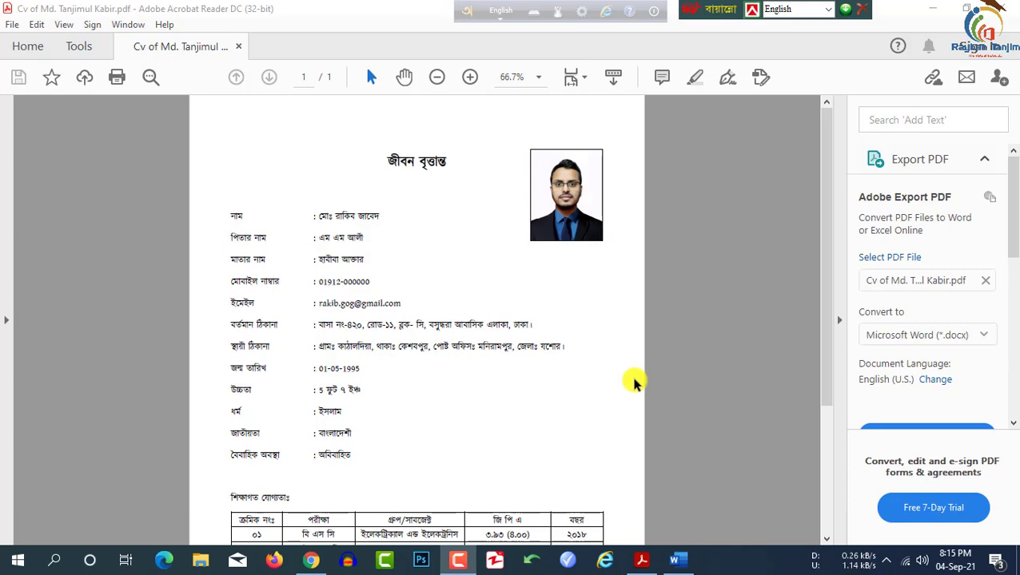
Step: Scroll through the finished Bangla CV PDF, then bring up the YouTube channel in Chrome
scroll(312, 288, down, 2)
scroll(352, 328, up, 2)
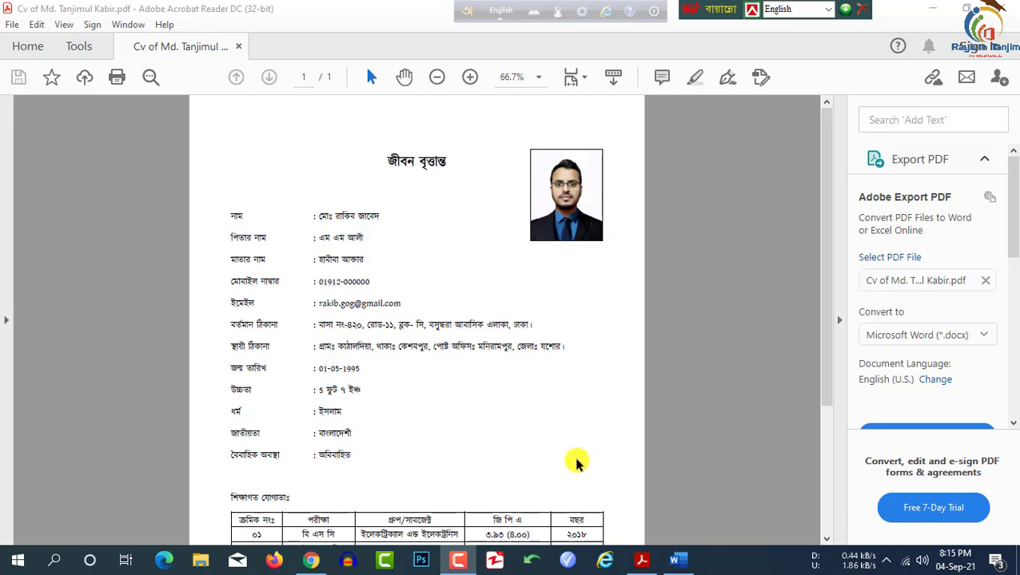
click(313, 561)
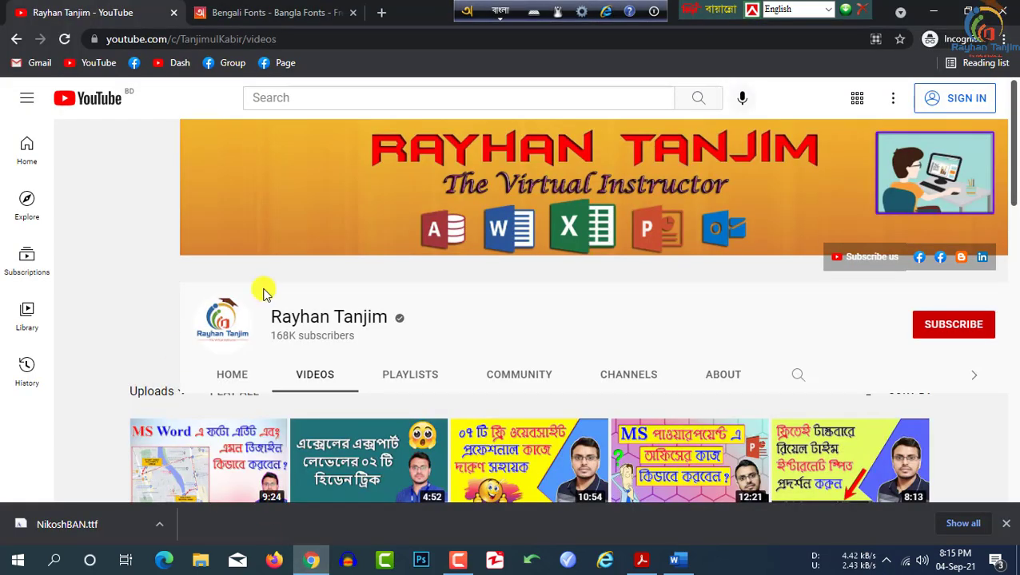
Step: Scroll down and back up through the channel's uploaded videos on the Videos tab
scroll(410, 237, down, 1)
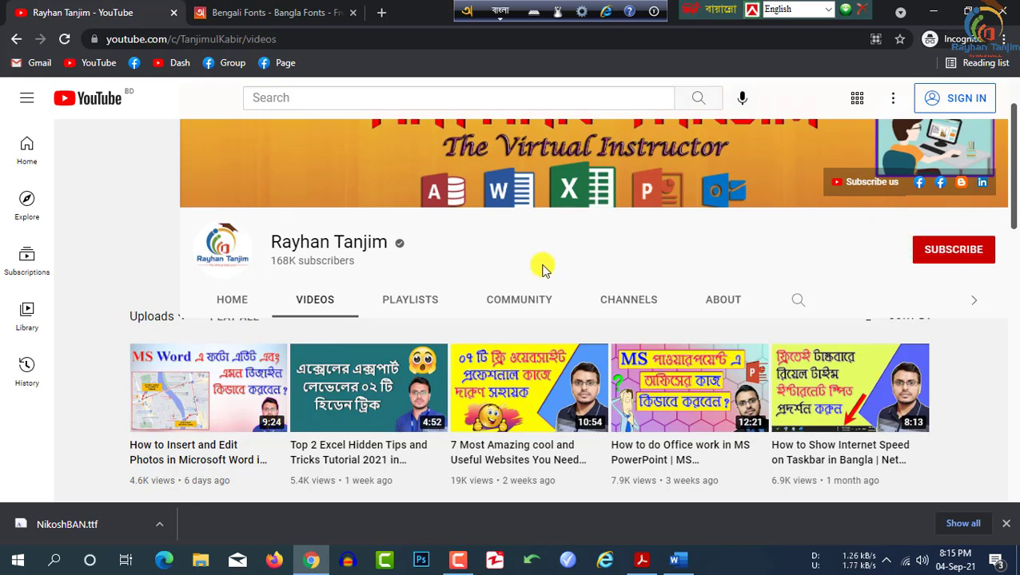
scroll(280, 421, down, 1)
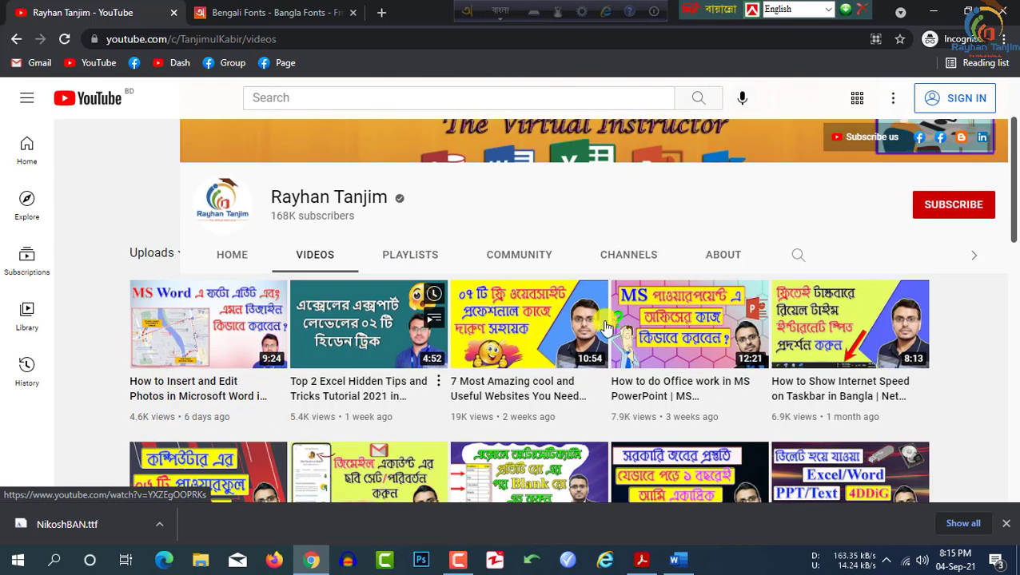
scroll(468, 329, down, 2)
scroll(497, 423, up, 2)
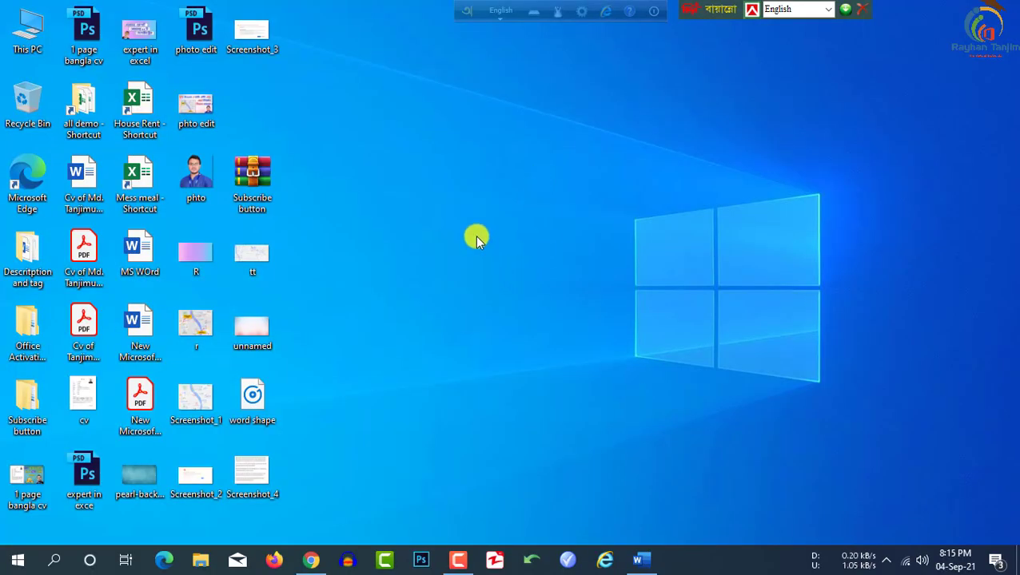
Step: Create a new blank Microsoft Word document on the desktop
right_click(446, 208)
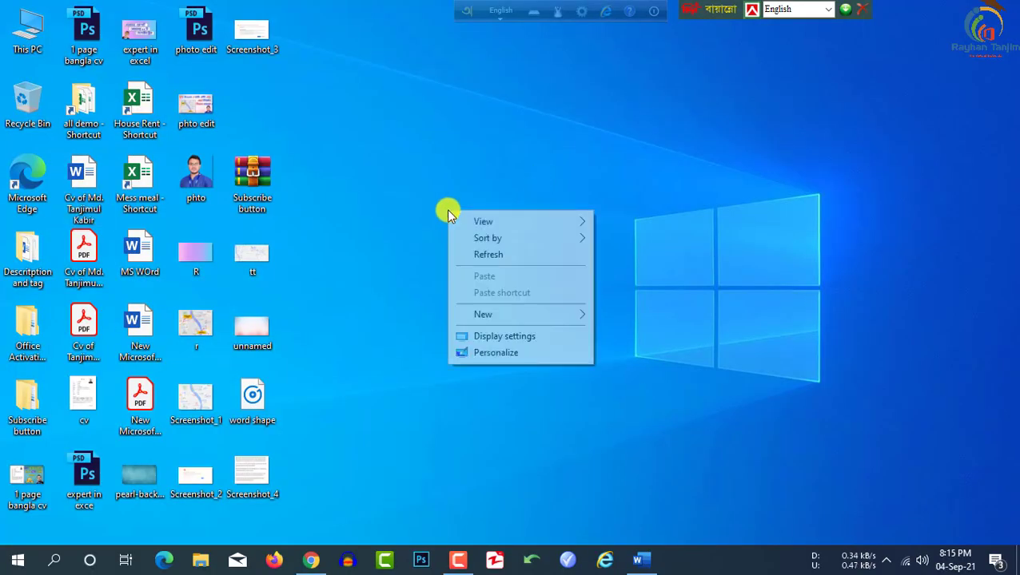
click(441, 192)
click(54, 559)
click(779, 269)
right_click(504, 161)
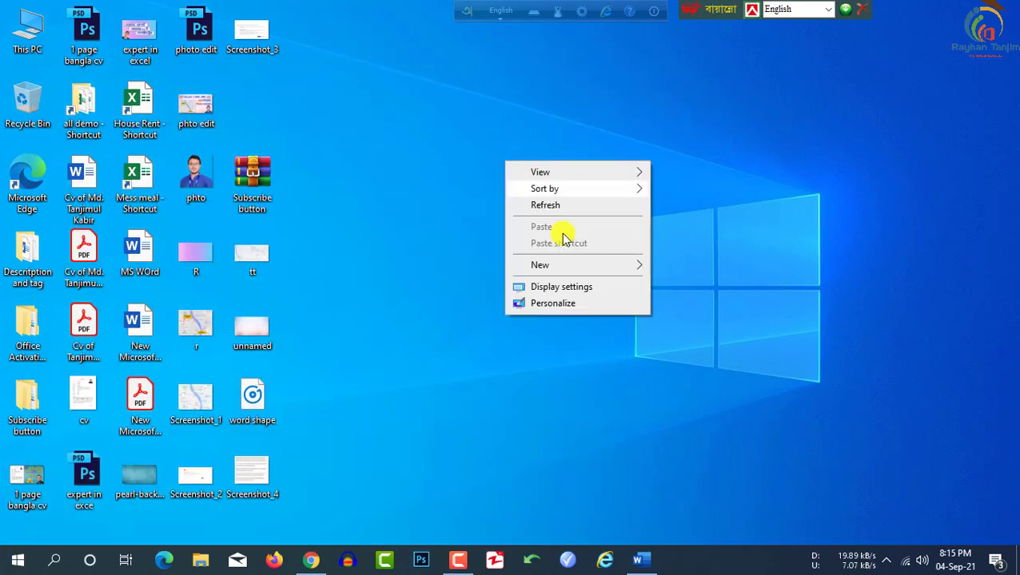
mouse_move(572, 264)
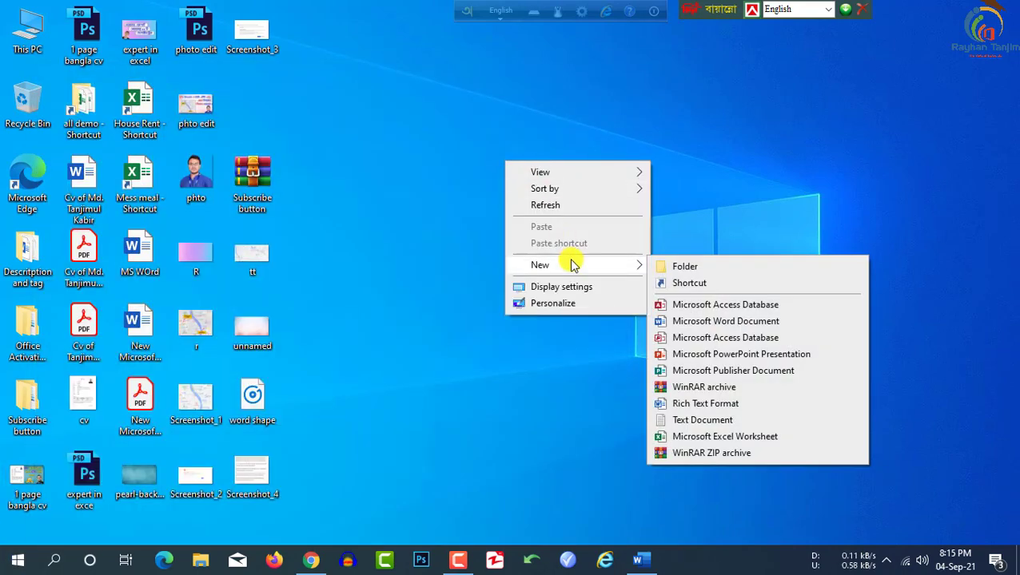
click(724, 321)
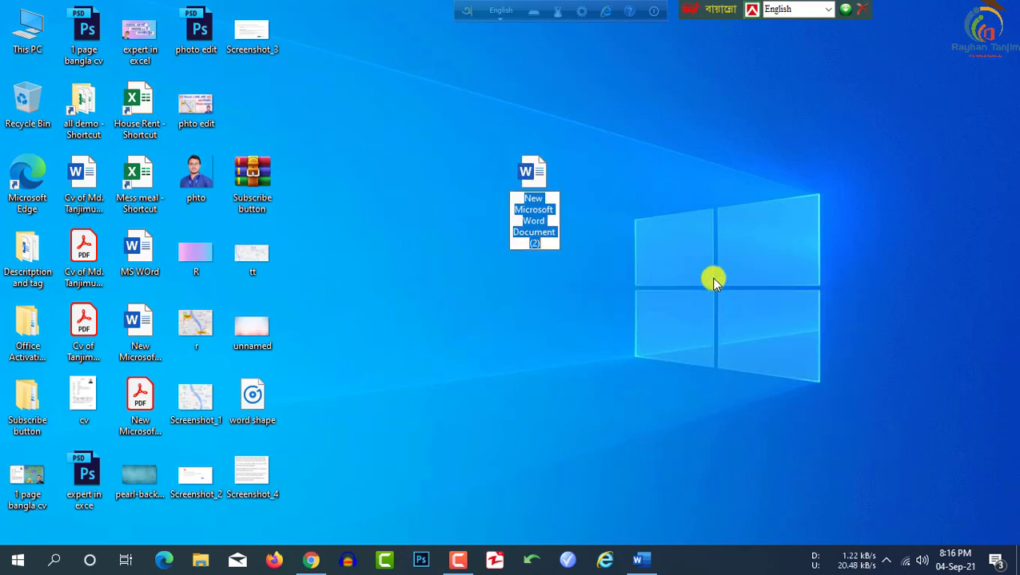
key(Return)
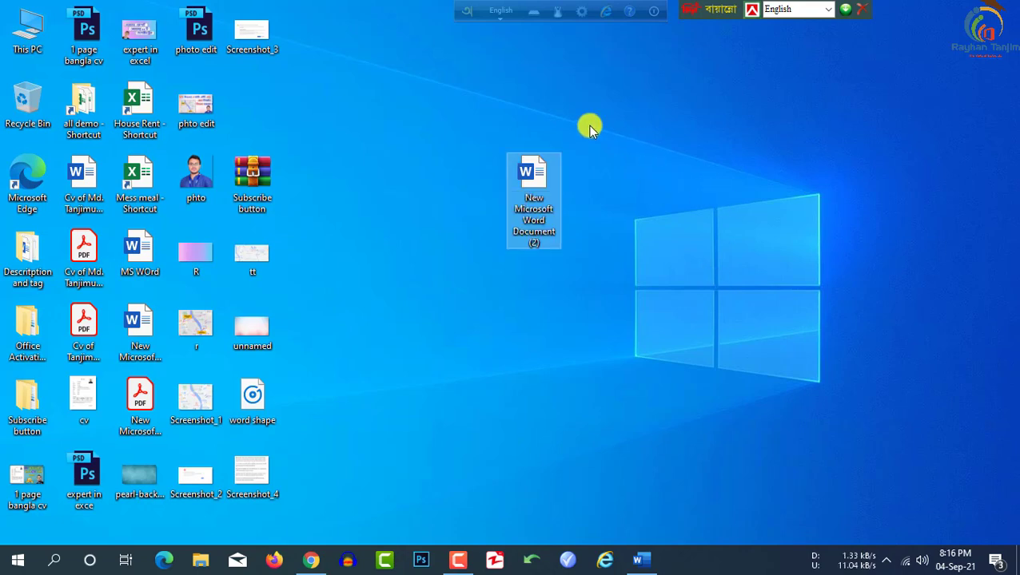
Step: Rename the new file to 'Cv of' plus the CV owner's name, and open it in Word
right_click(547, 209)
click(598, 511)
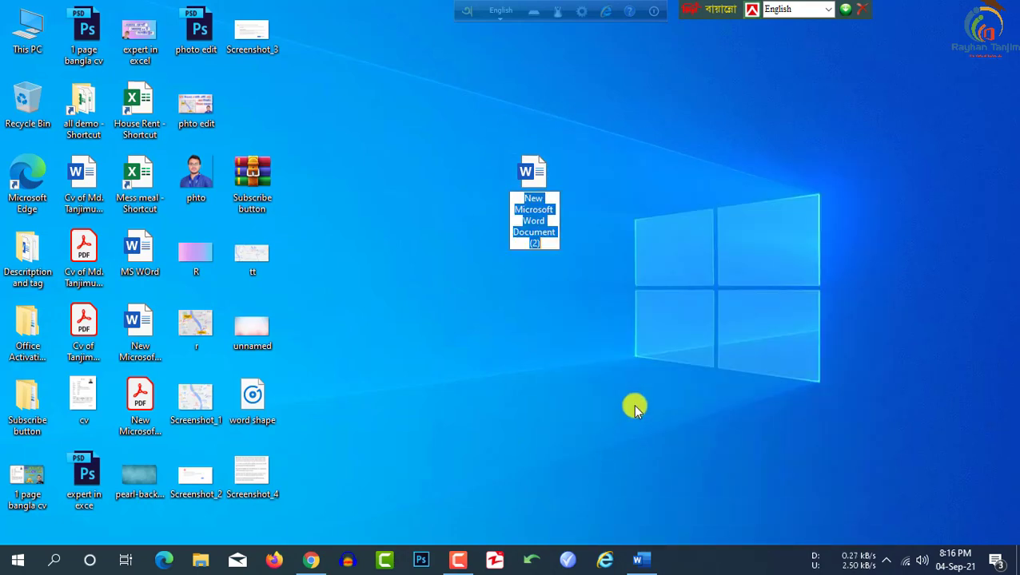
text(Cv of)
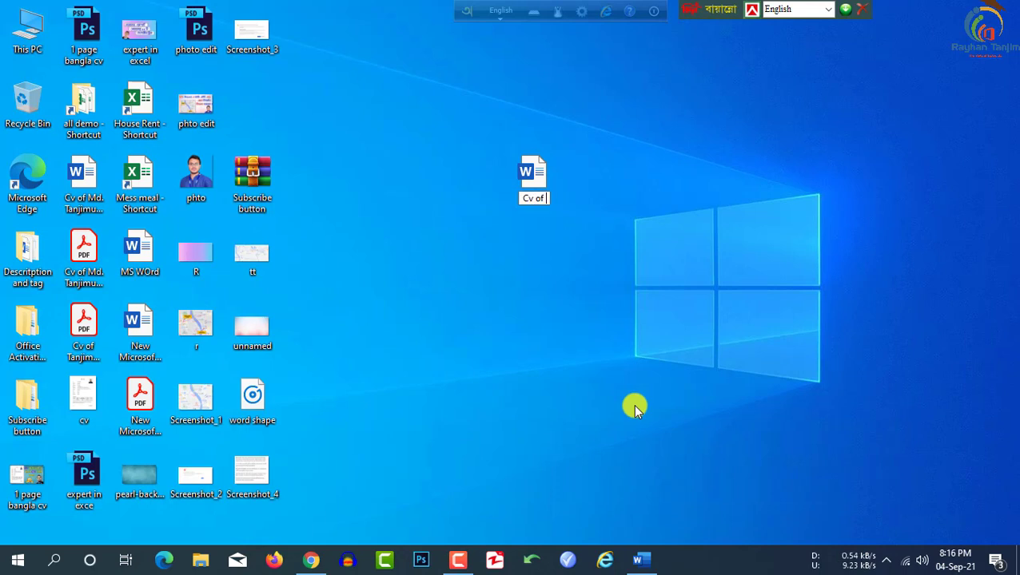
key(Return)
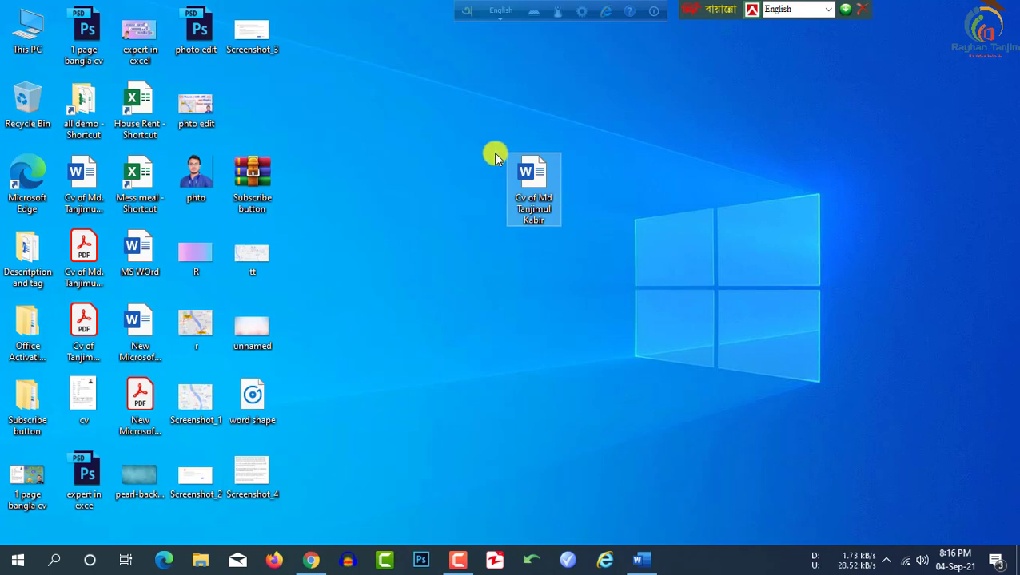
double_click(544, 168)
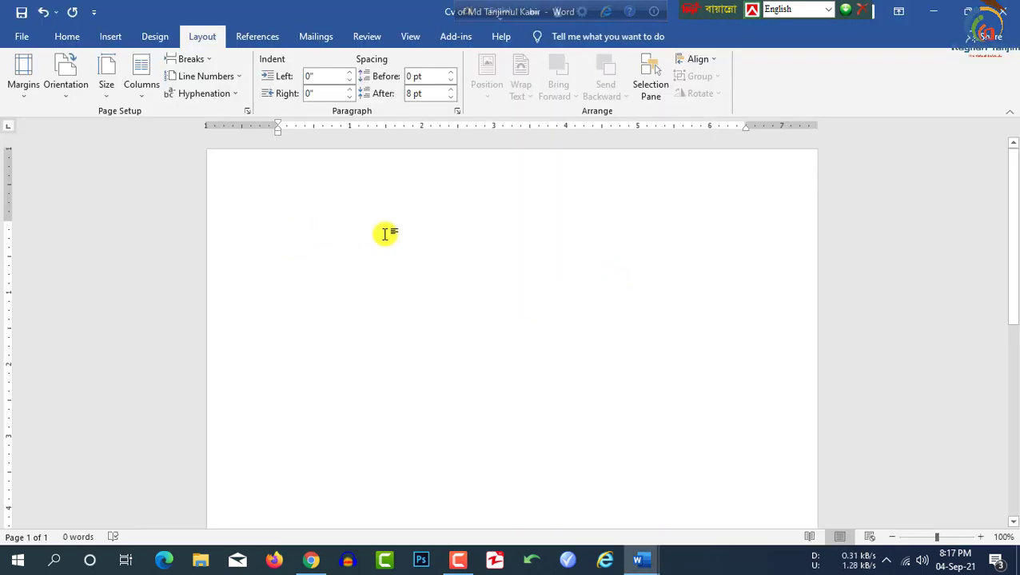
Step: Set the page size to A4 and apply the Moderate 0.75-inch margin preset
click(107, 90)
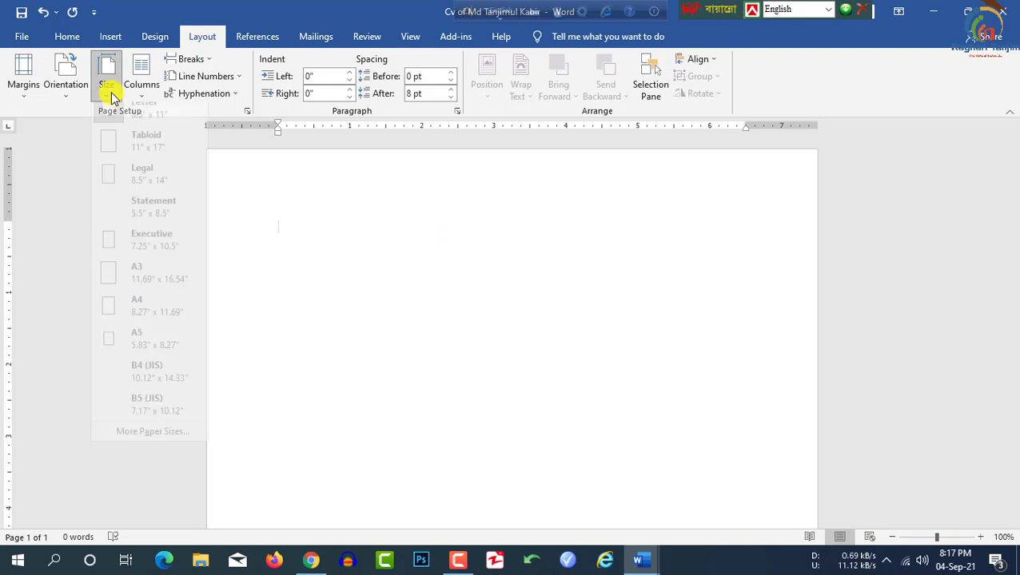
click(148, 327)
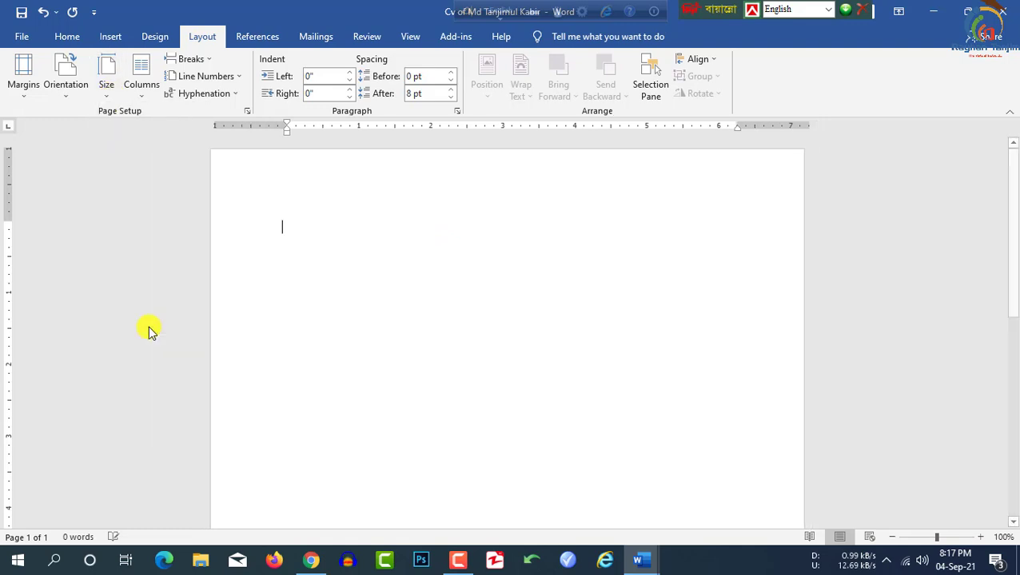
click(23, 87)
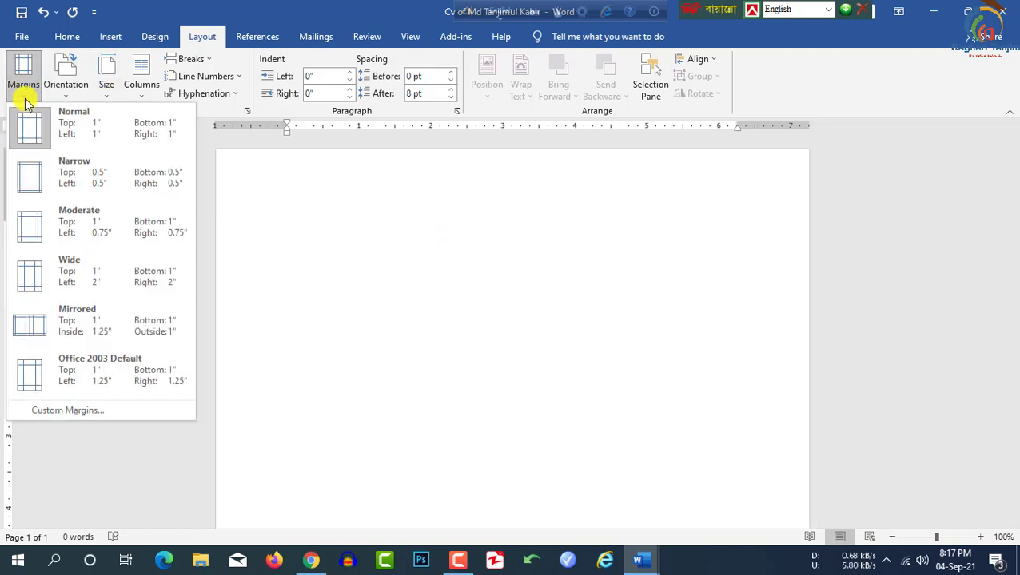
click(88, 240)
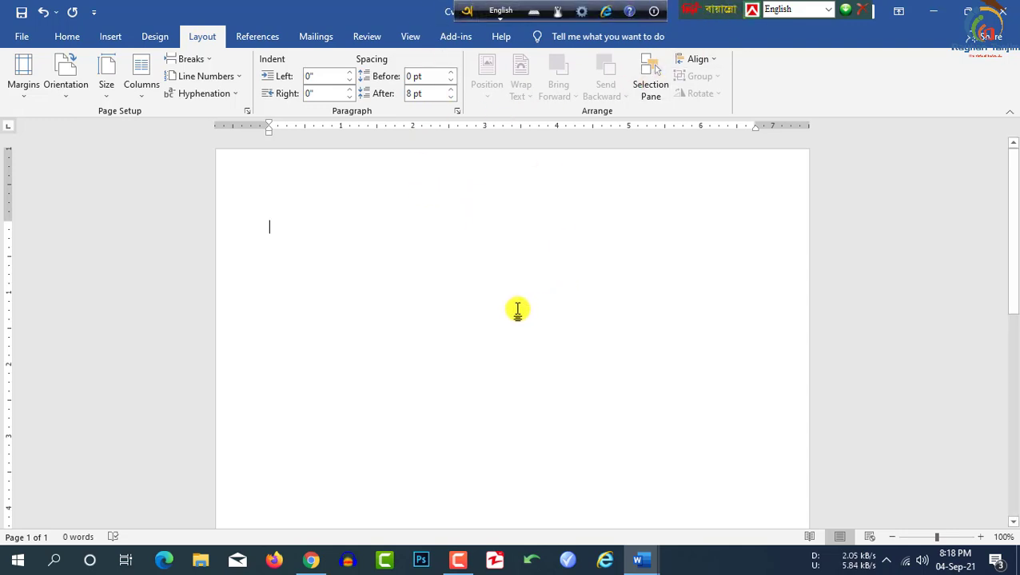
Step: Switch the Bangla keyboard bar's layout to Bangla Unicode
click(829, 9)
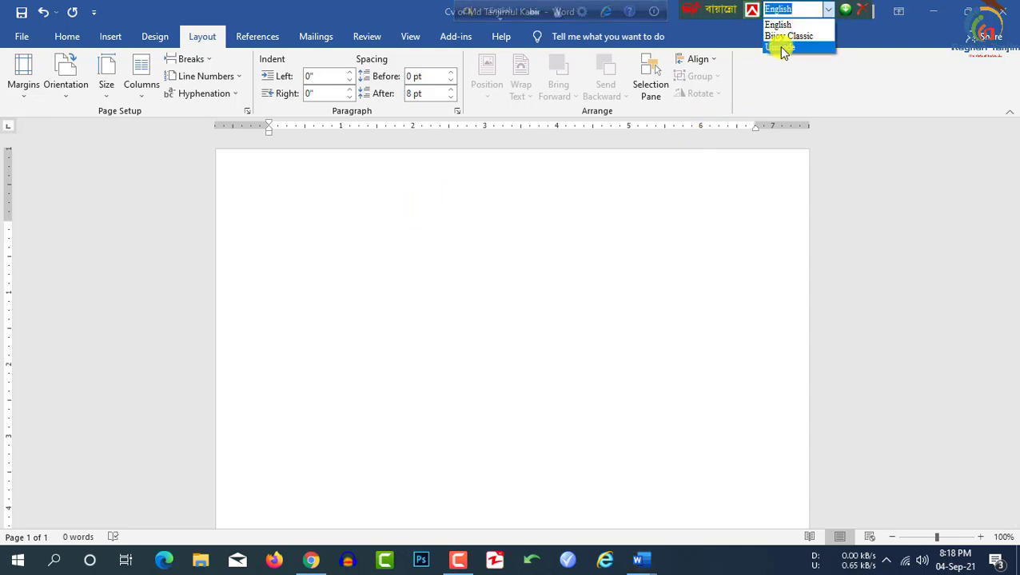
click(378, 229)
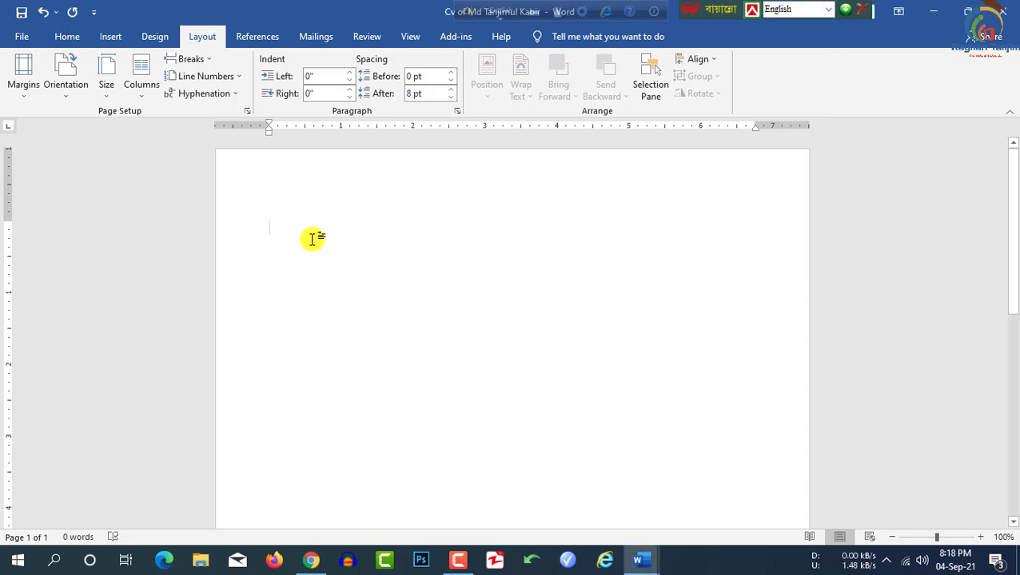
click(829, 10)
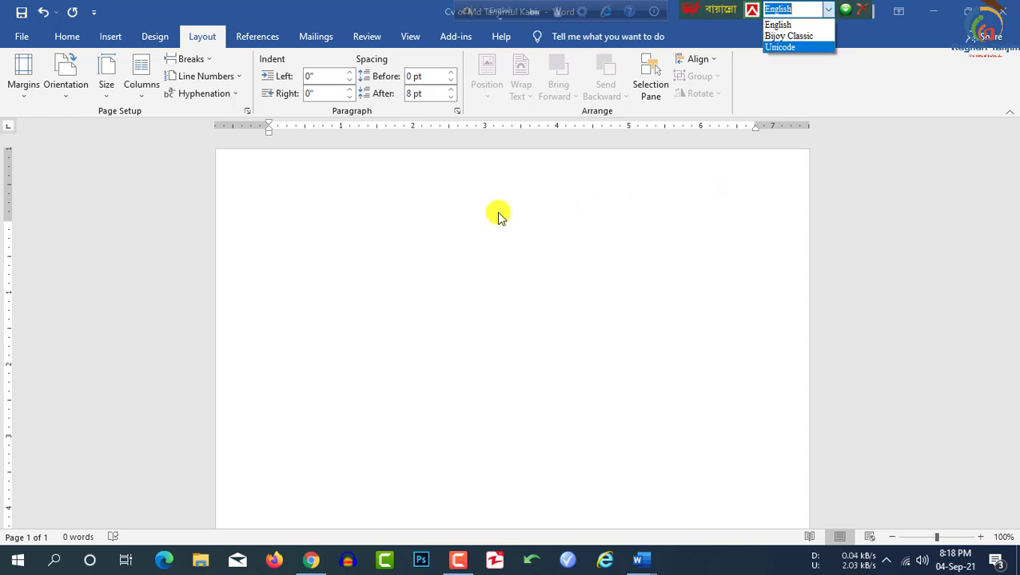
click(829, 9)
click(828, 10)
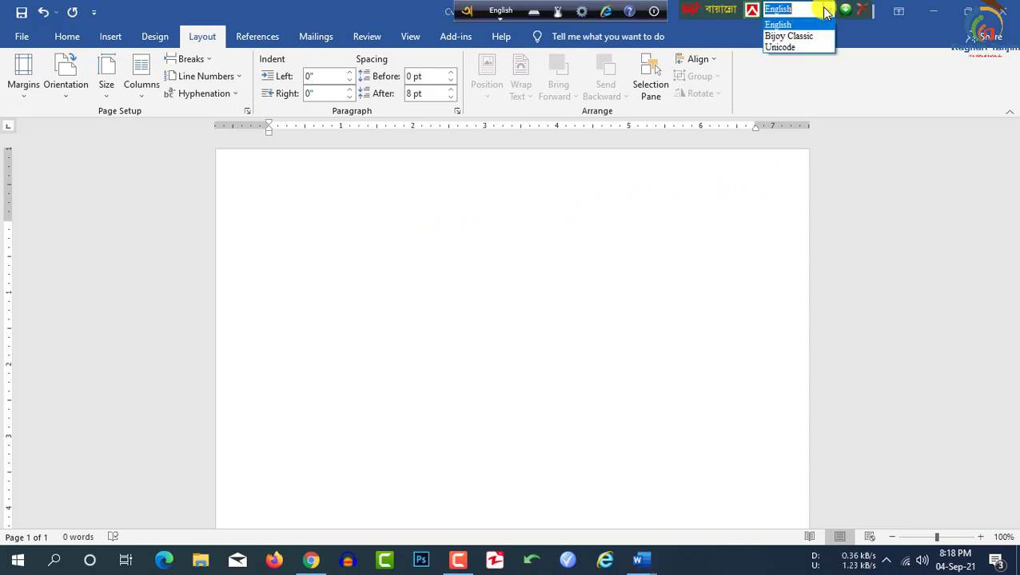
click(787, 48)
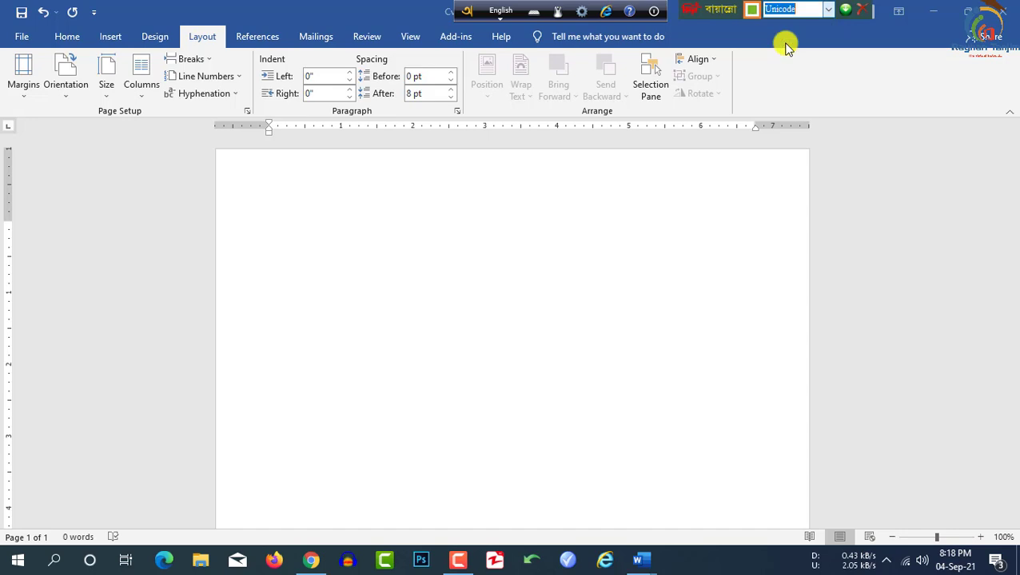
Step: Try Nikosh in the Home tab font box, then erase it, leaving Calibri (Body)
click(70, 39)
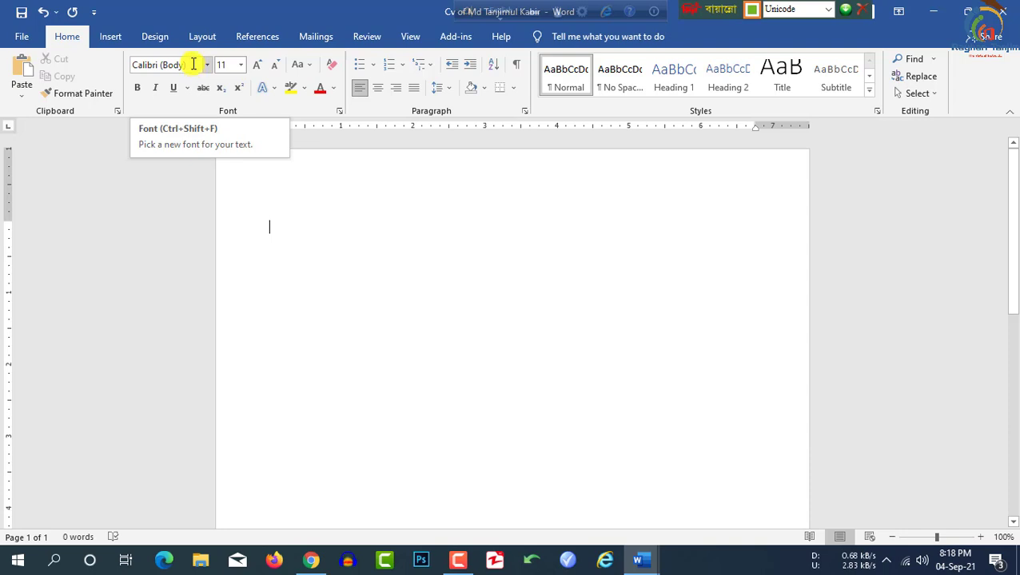
click(194, 65)
text(Niko)
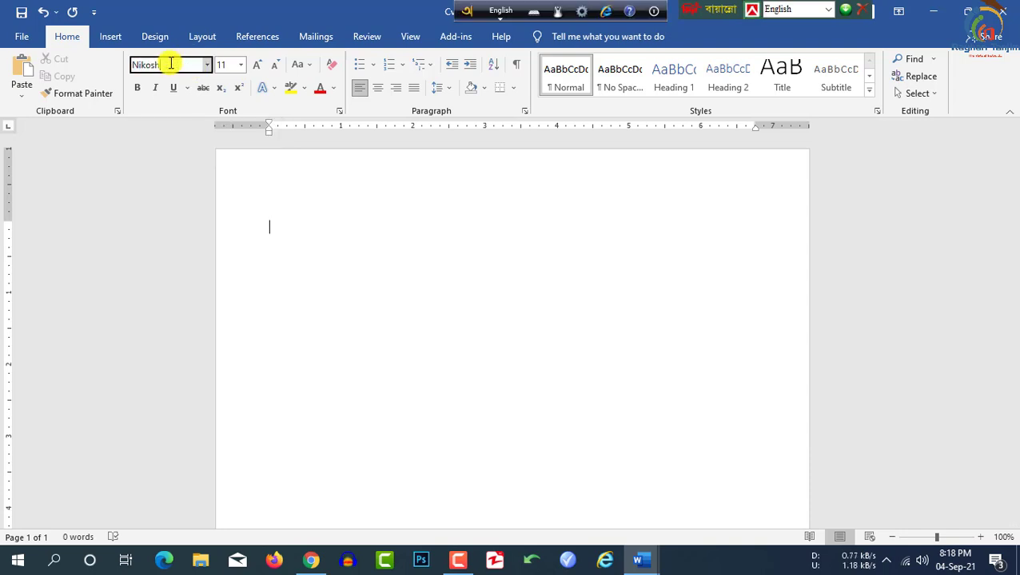
text(sh)
key(BackSpace)
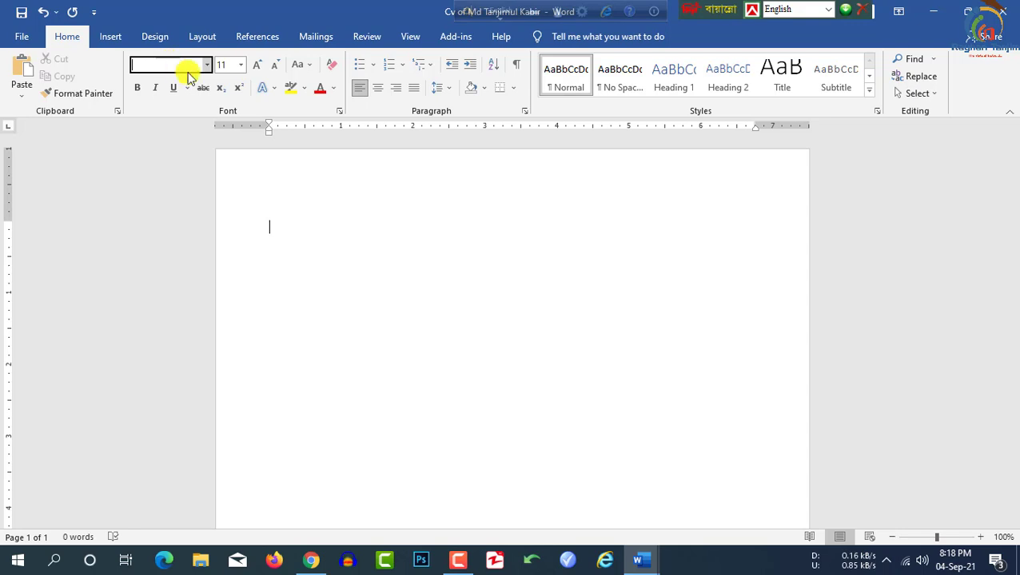
click(333, 230)
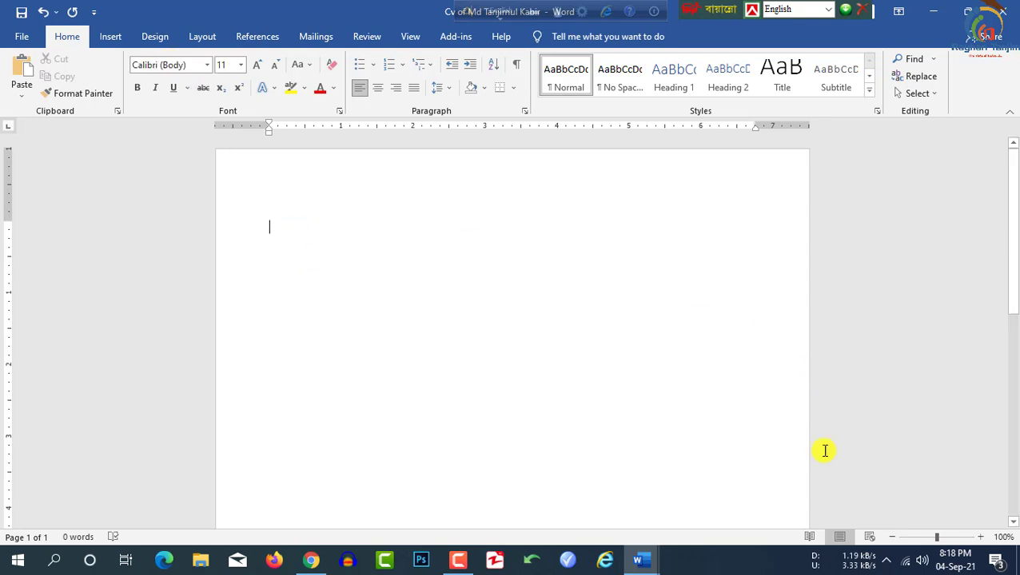
click(922, 561)
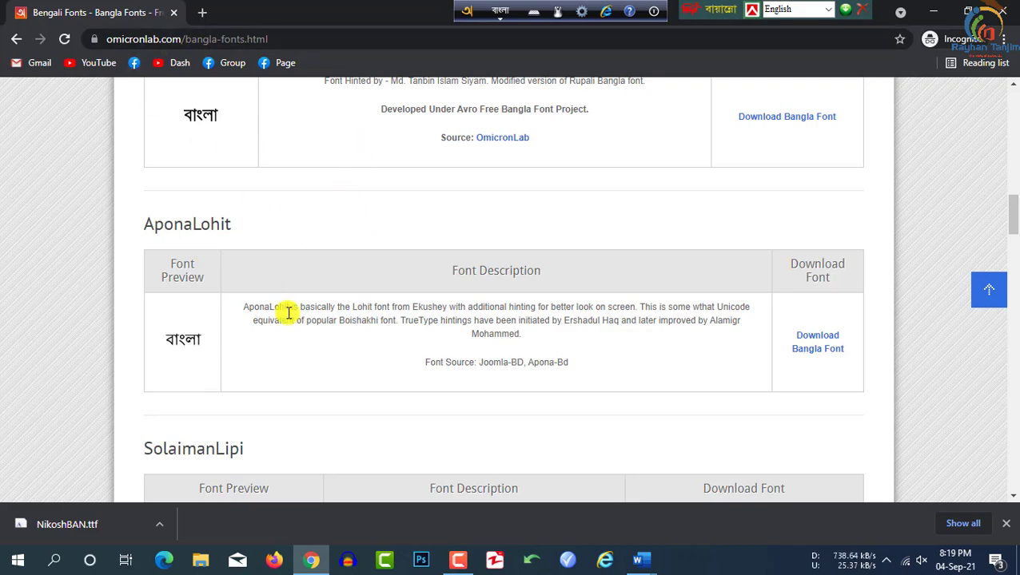
Step: Scroll to the NikoshBAN entry on omicronlab.com and download NikoshBAN.ttf
scroll(289, 318, down, 10)
scroll(287, 313, down, 5)
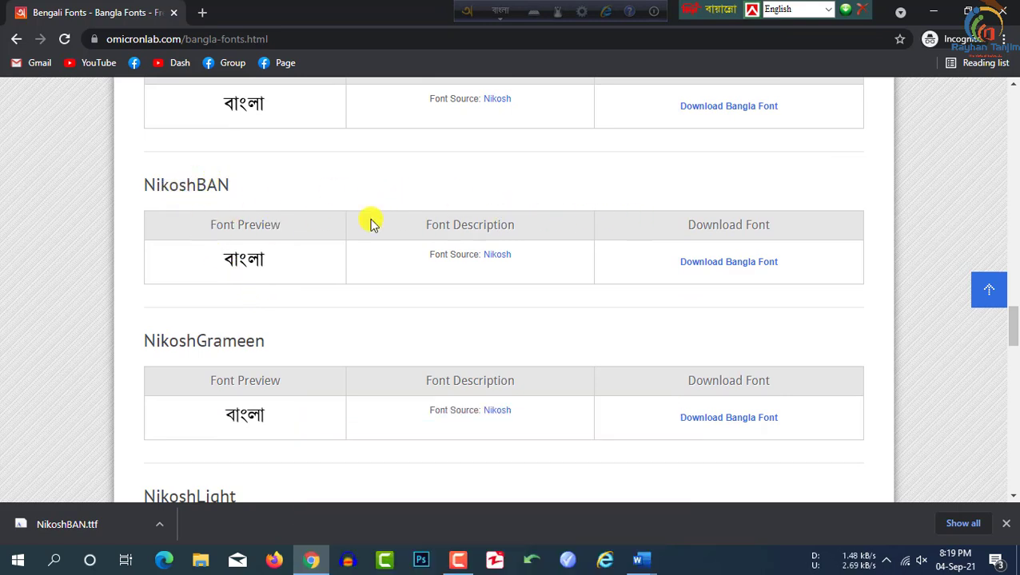
click(732, 265)
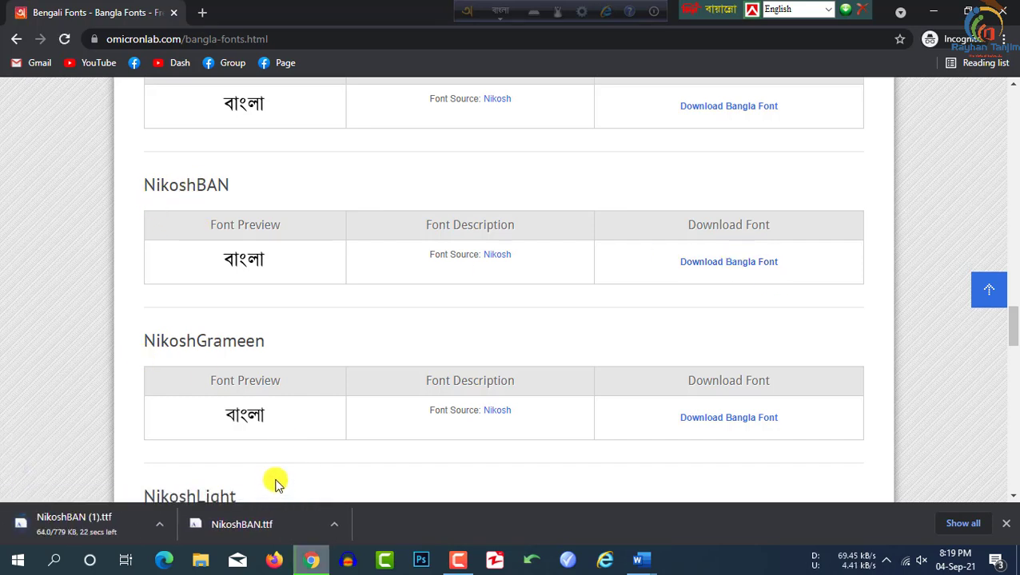
Step: Locate the downloaded NikoshBAN.ttf in Downloads and install the font
click(336, 525)
click(370, 478)
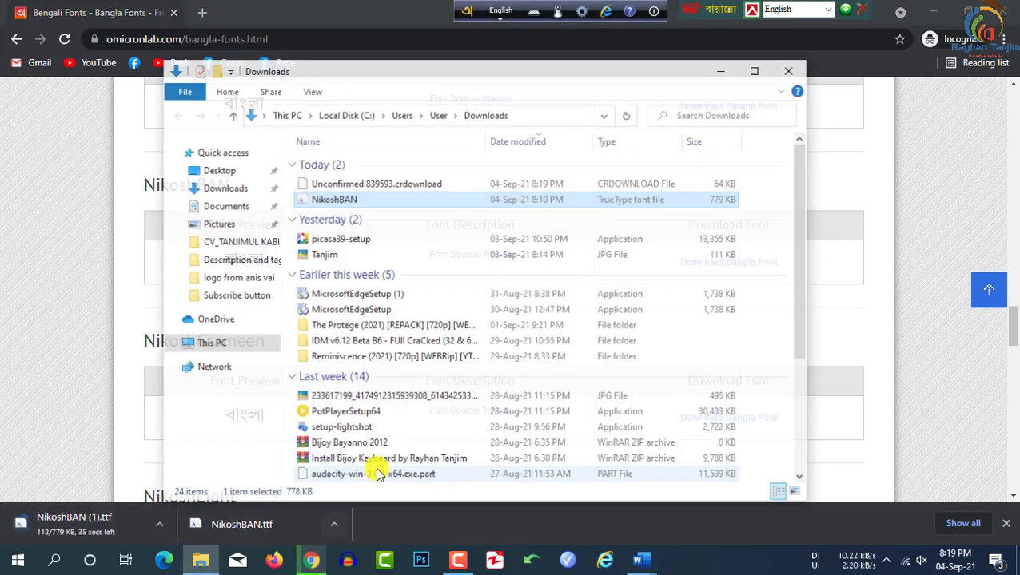
double_click(341, 205)
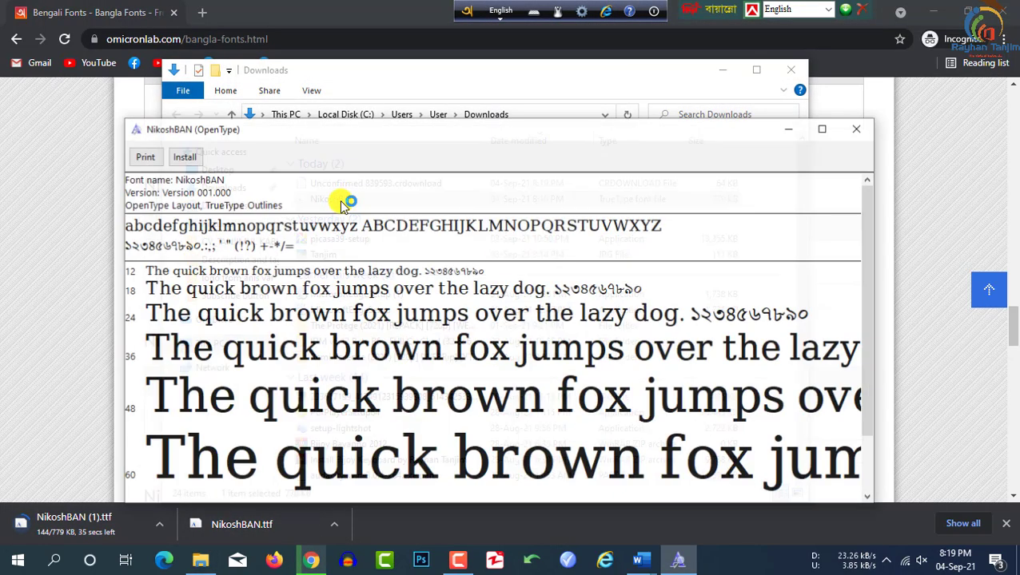
click(183, 157)
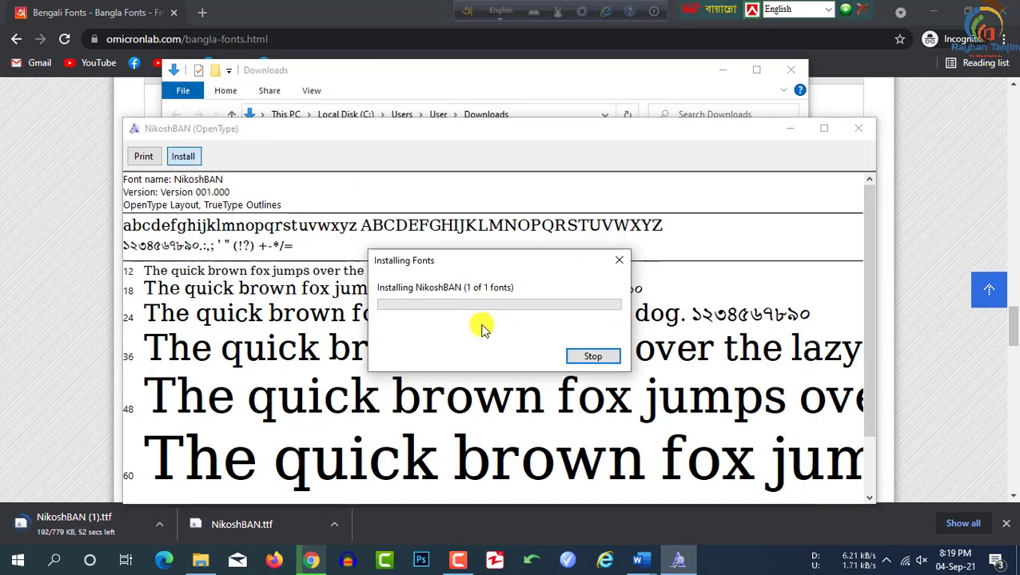
click(865, 132)
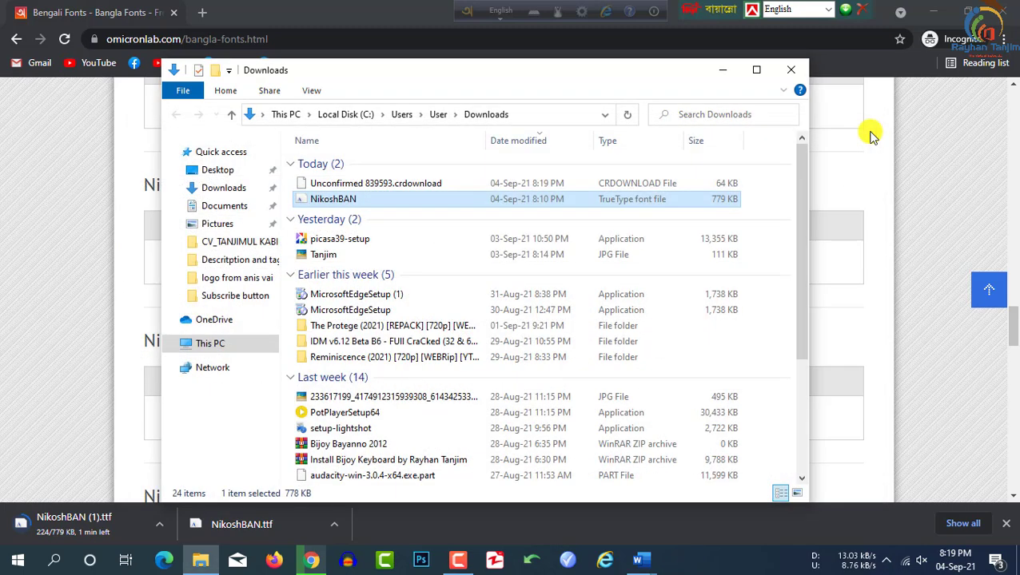
Step: Close Explorer and the browser, then set Word's font to NikoshBAN
click(788, 73)
click(1004, 10)
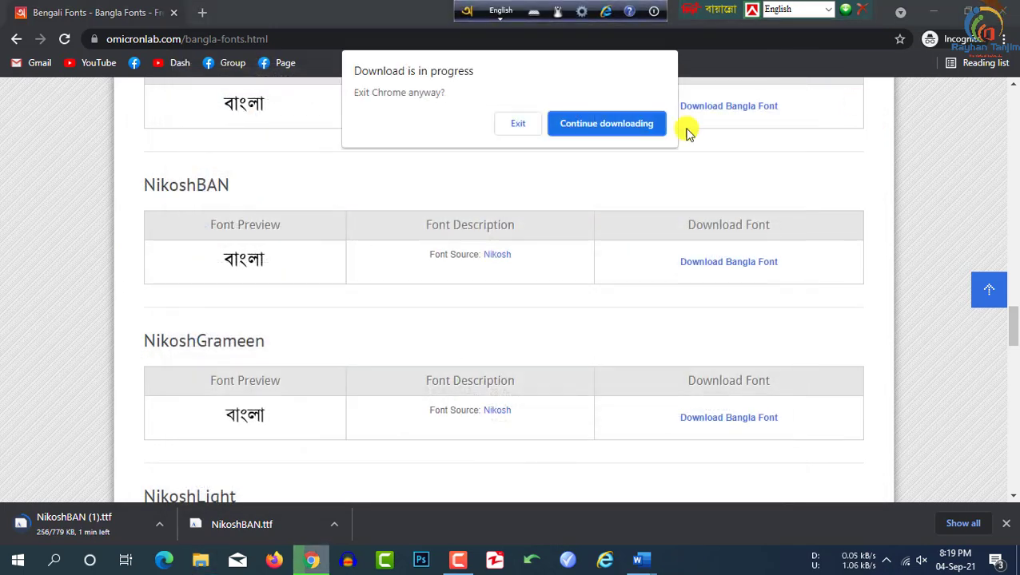
click(591, 123)
click(176, 67)
text(NikoshBAN)
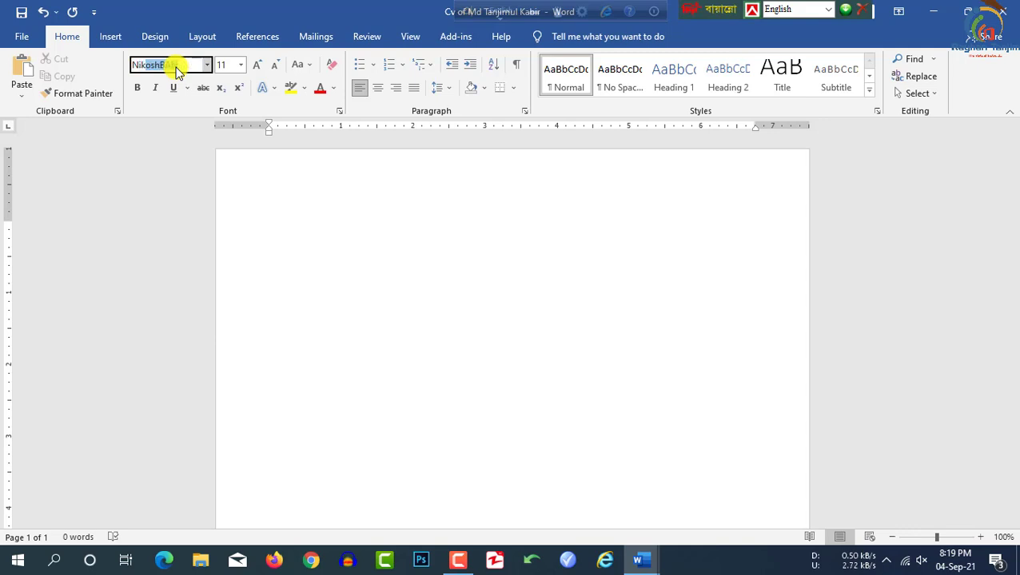
key(Return)
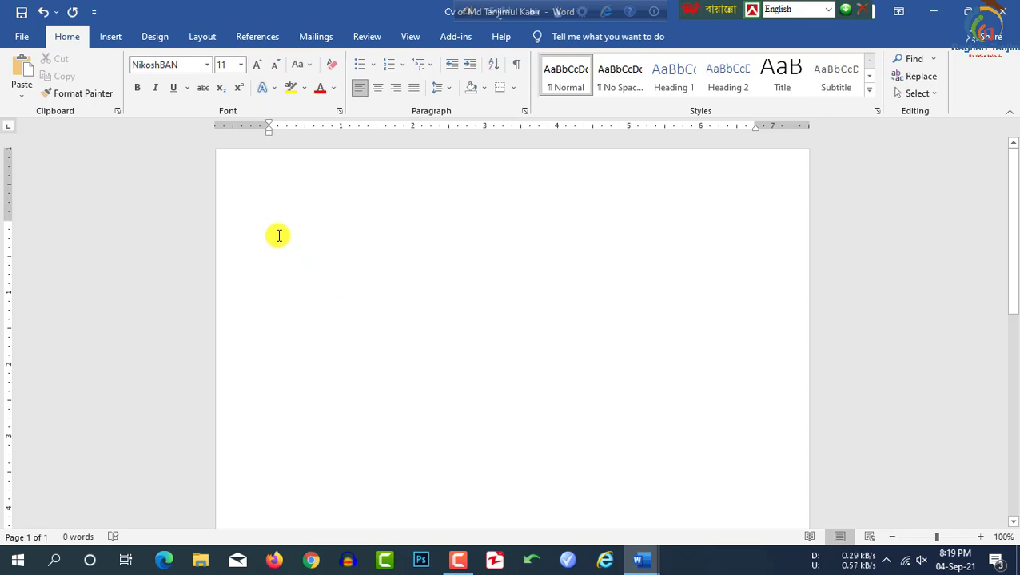
Step: Switch the keyboard to Bangla input and type the heading জীবন বৃত্তান্ত
click(828, 10)
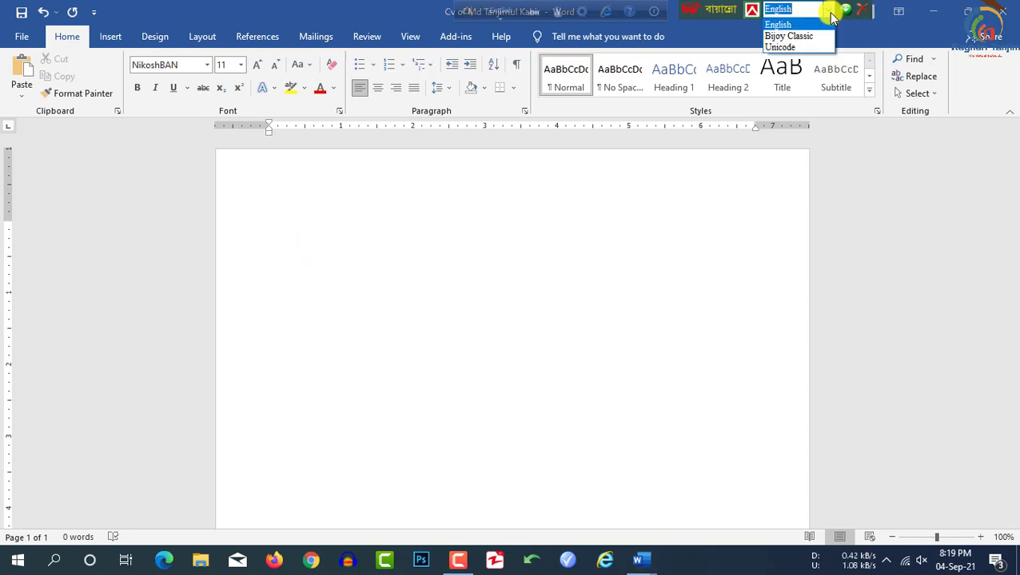
click(813, 36)
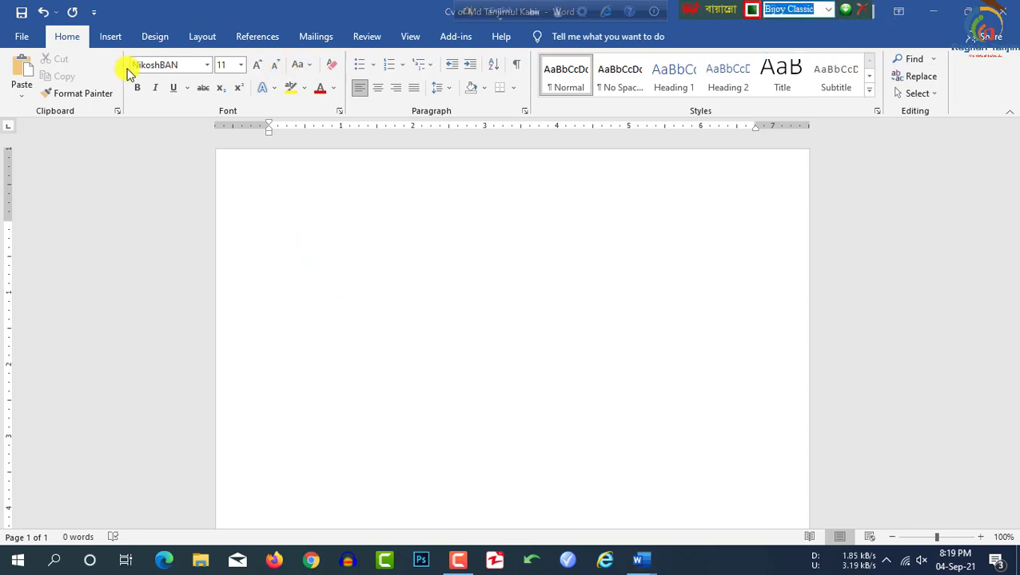
click(828, 10)
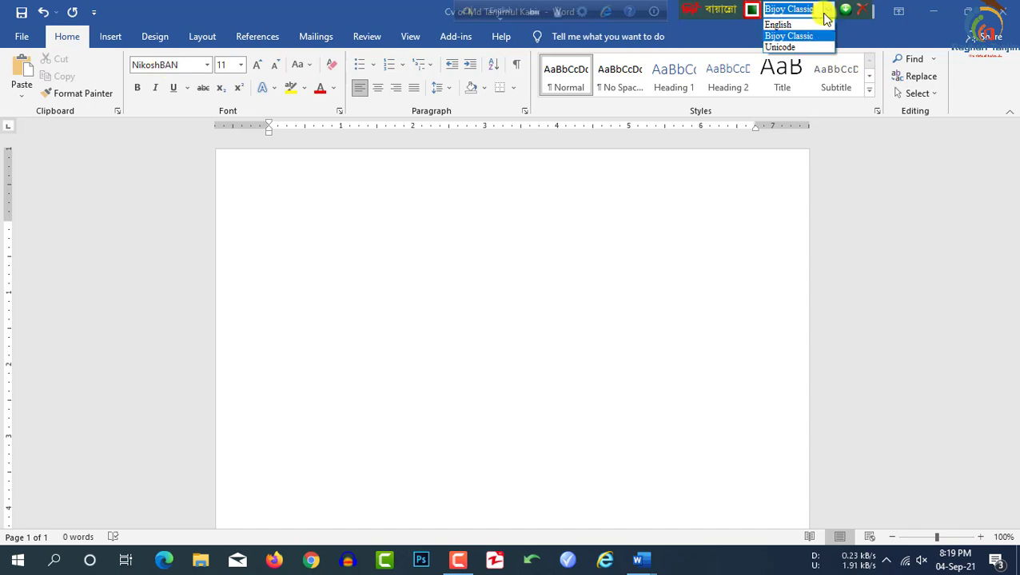
click(777, 24)
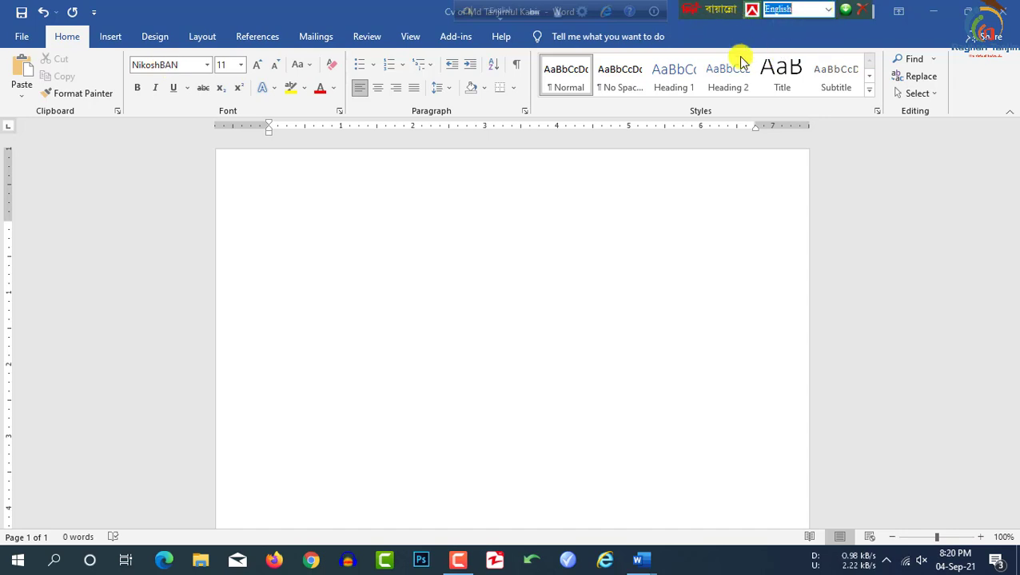
click(503, 16)
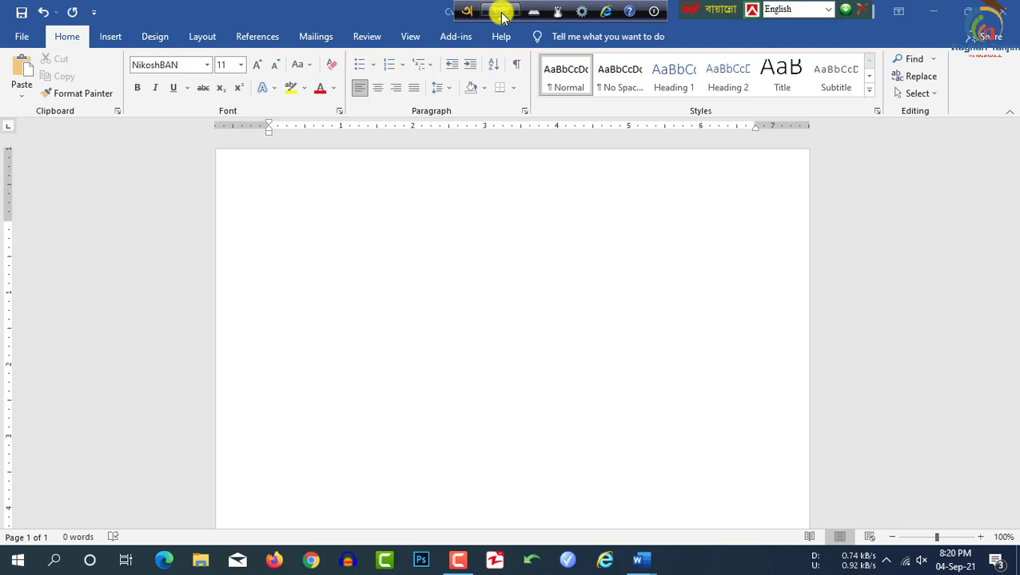
text(জীবন বৃত্তান্ত)
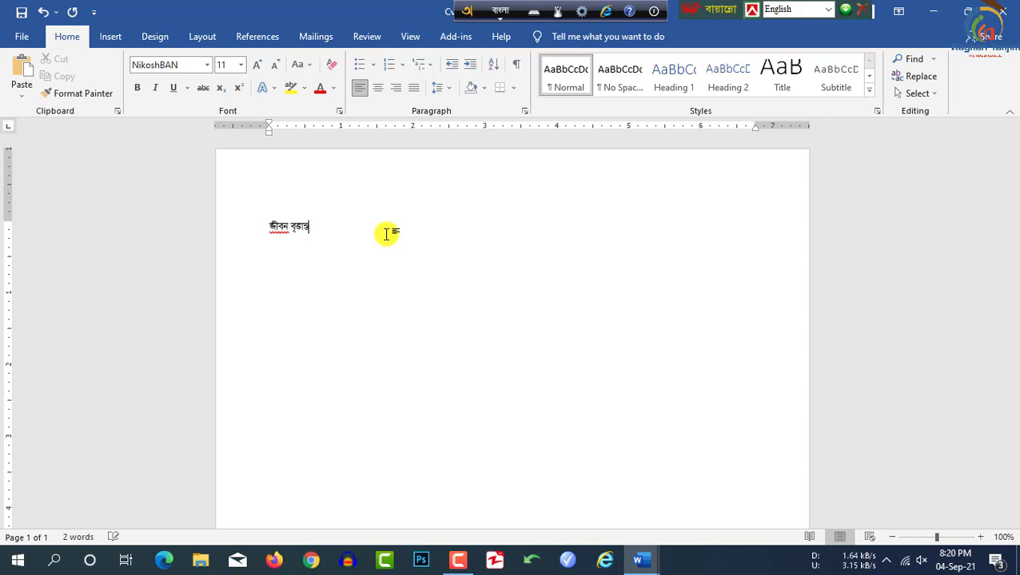
Step: Centre the heading and enlarge it to 24 points
drag(316, 230, 257, 227)
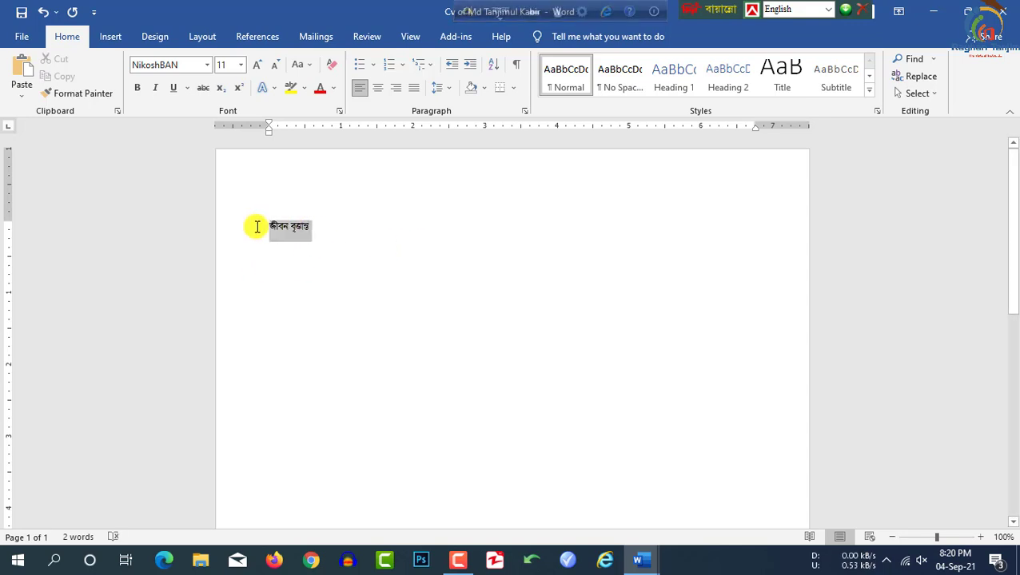
click(377, 88)
click(257, 65)
click(258, 65)
click(257, 65)
click(257, 64)
click(257, 65)
click(258, 65)
click(257, 65)
click(589, 254)
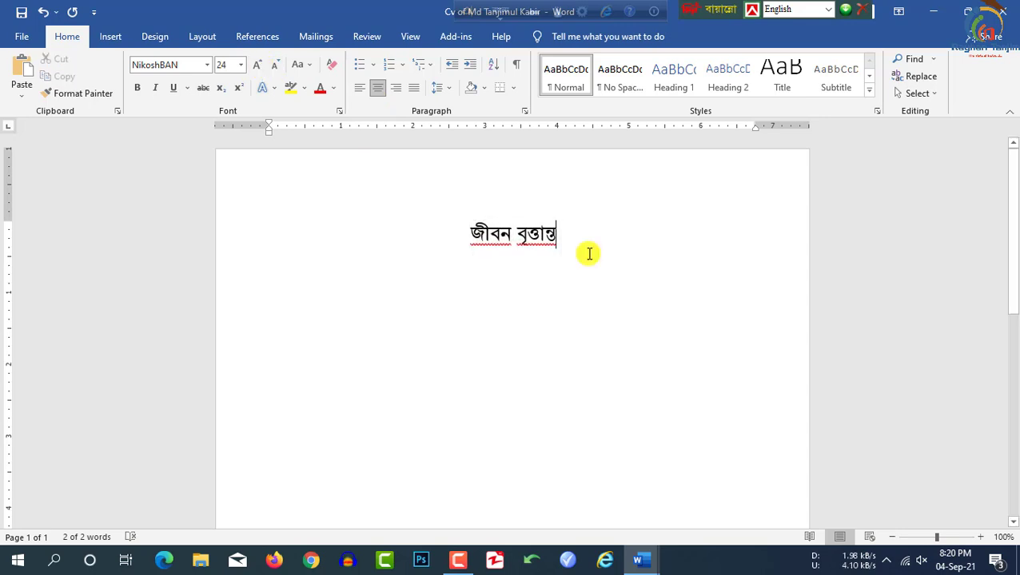
Step: Start a left-aligned 14-point line below the heading for the personal details
key(Return)
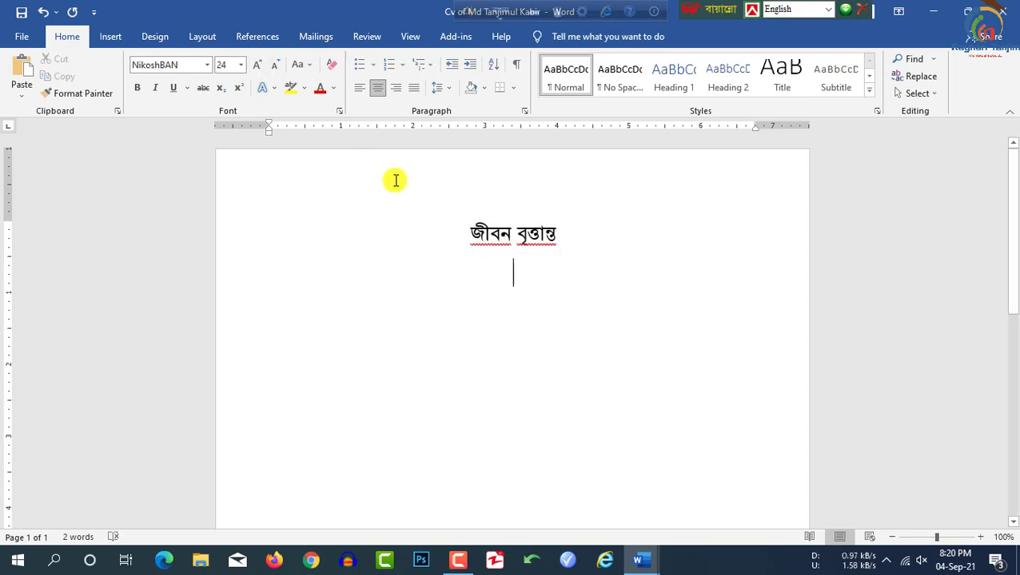
click(358, 93)
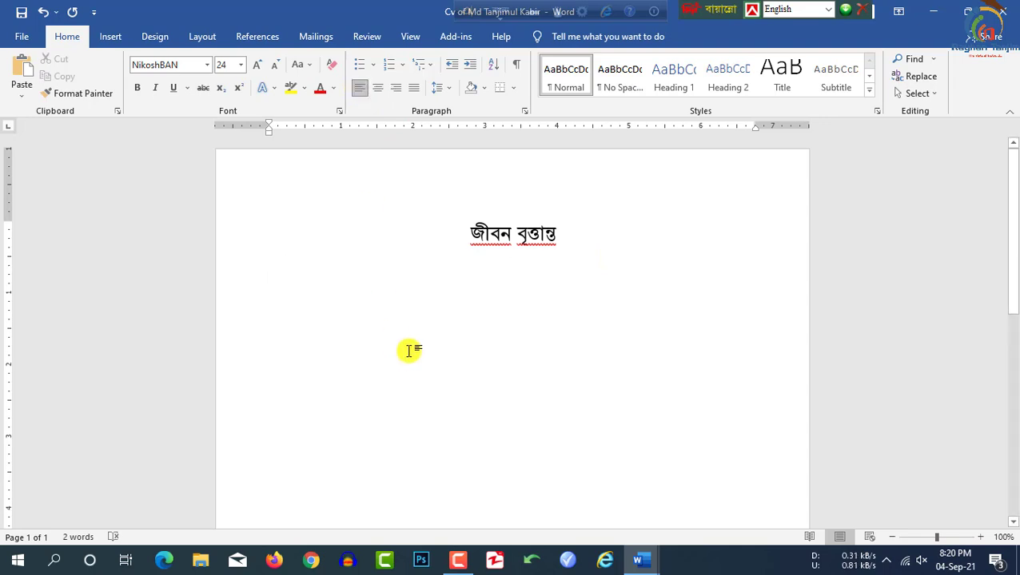
click(257, 65)
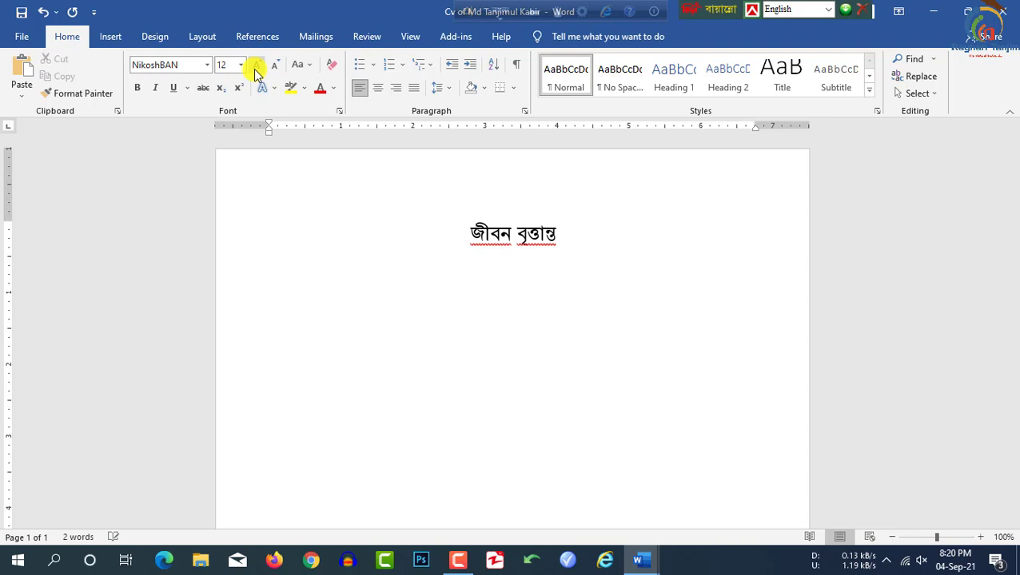
key(Return)
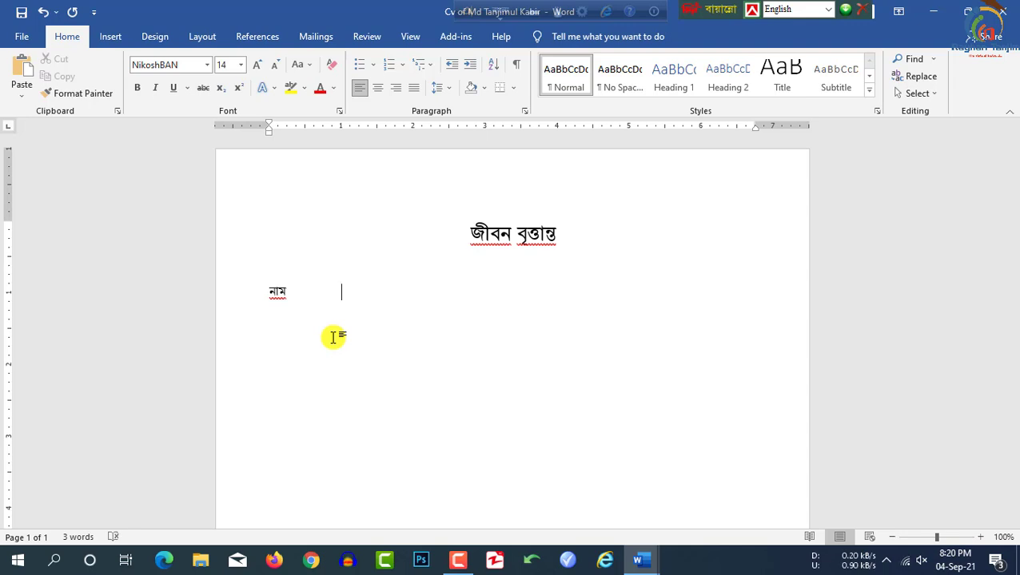
Step: Add a colon after the নাম label and start the next line
key(BackSpace)
key(F12)
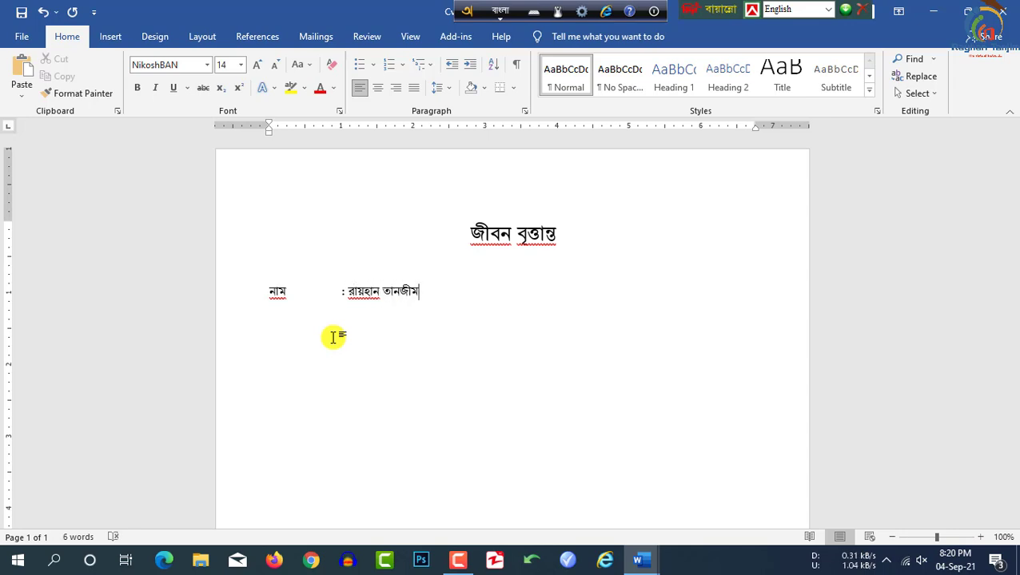
key(Return)
Step: Add the father's name line with a tab-aligned colon and the father's name
text(নাম)
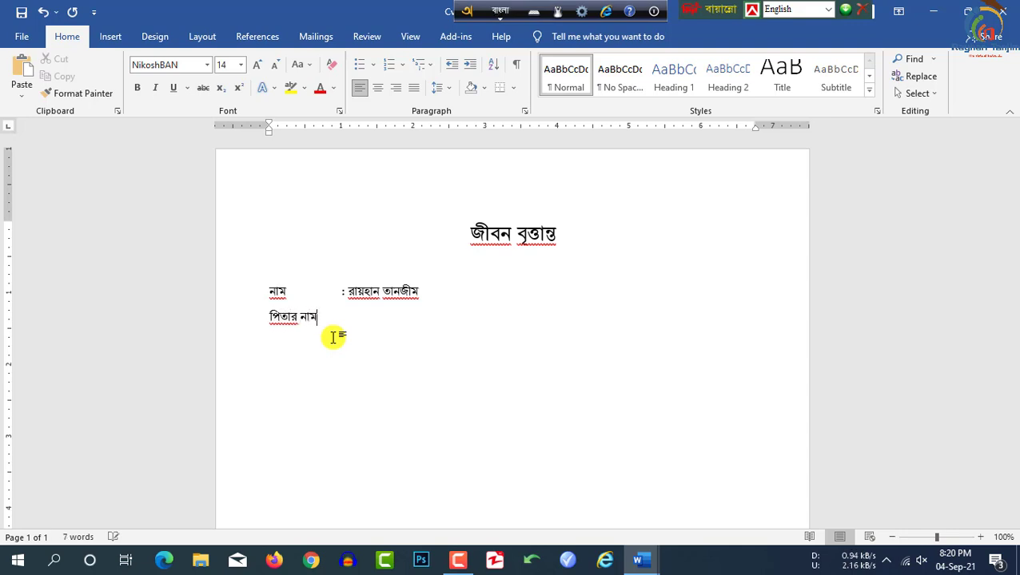
key(Tab)
text(:)
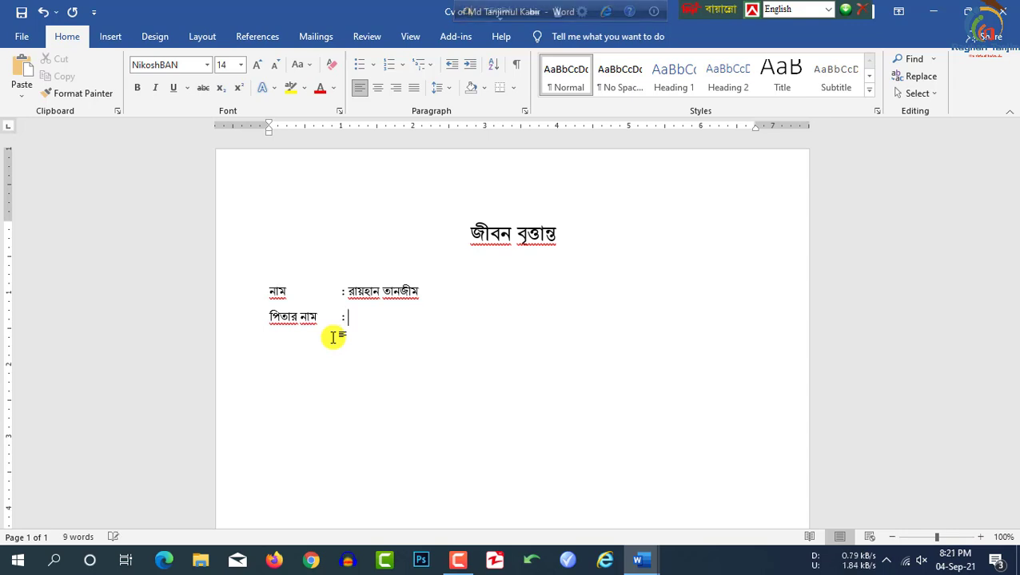
key(F12)
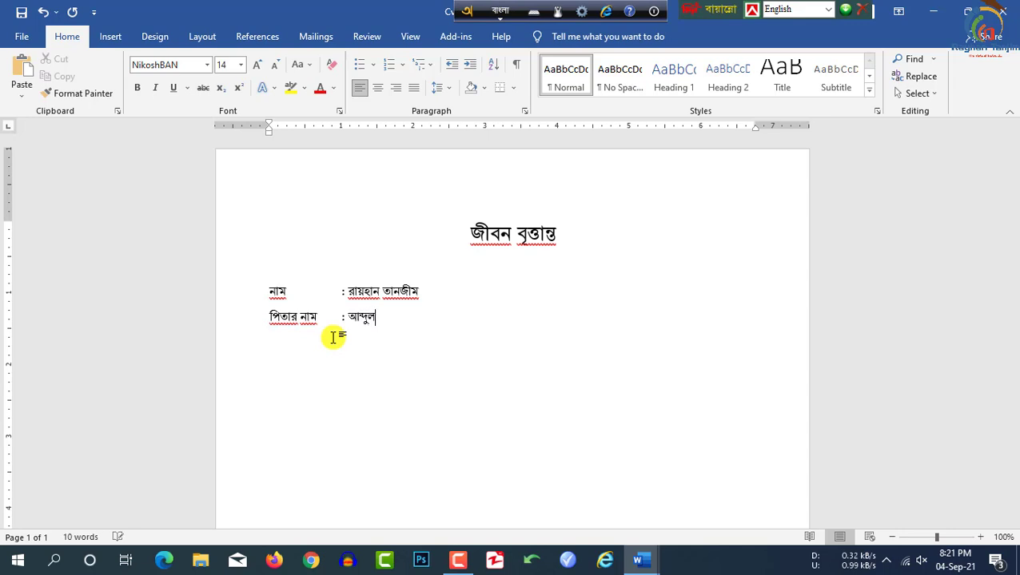
Step: Add the মাতার নাম line with a tab, colon and the mother's name
key(Return)
text(মাতার নাম)
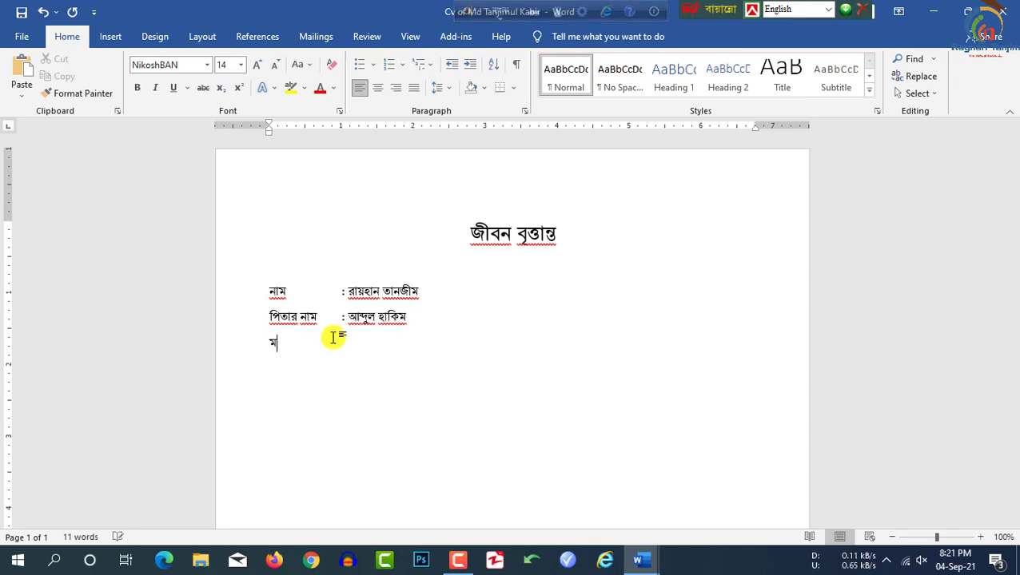
key(Tab)
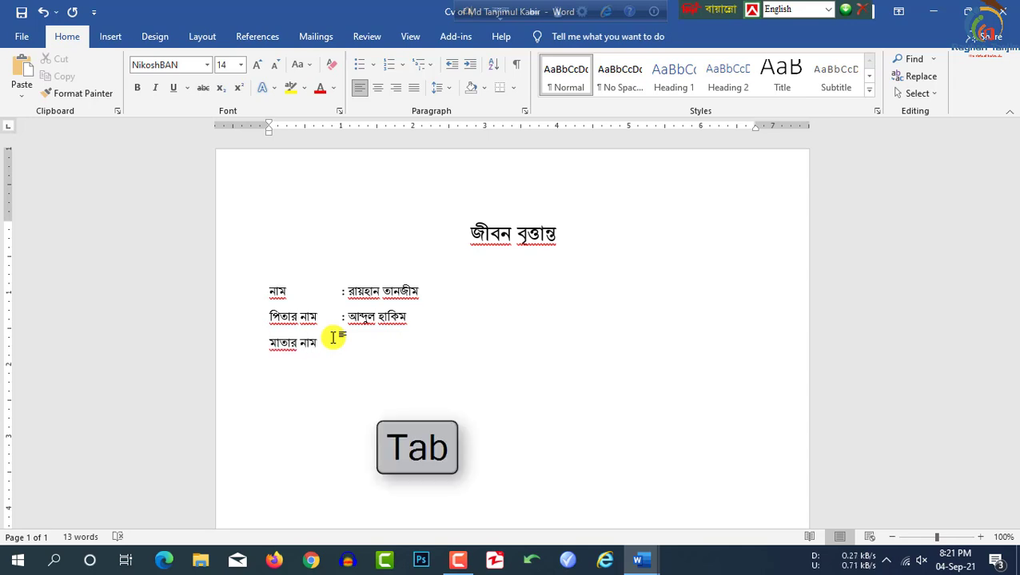
text(: )
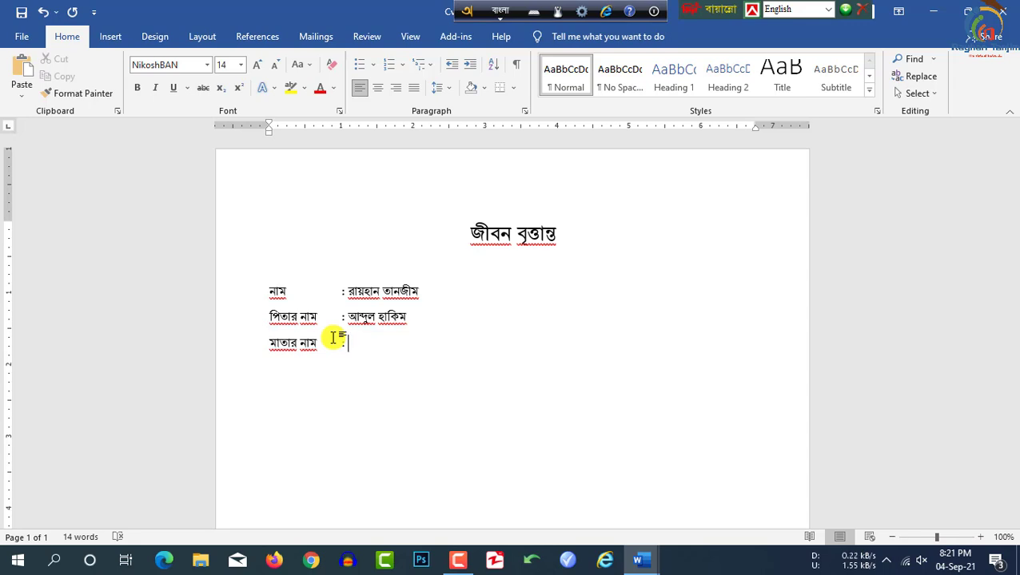
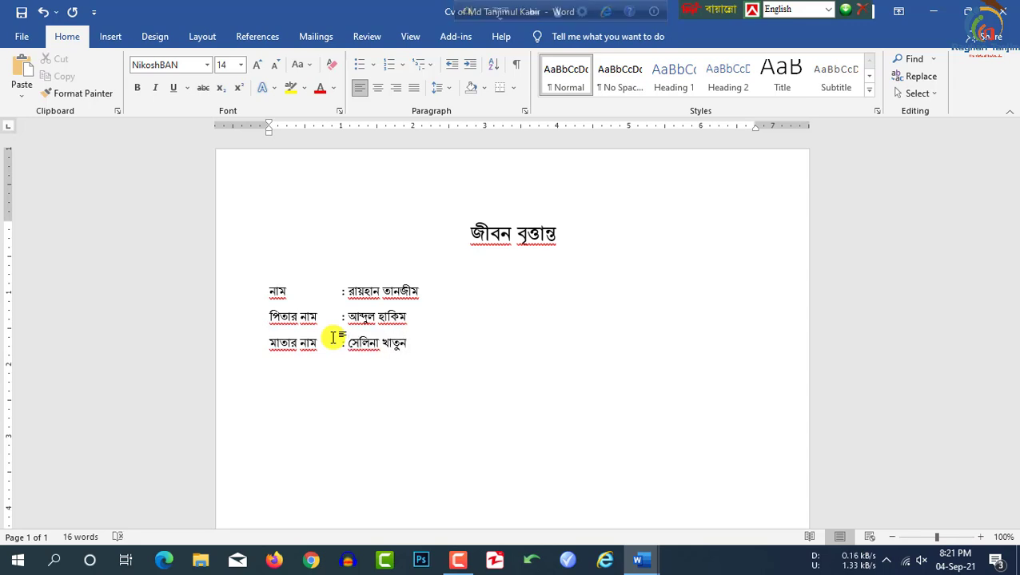
key(Return)
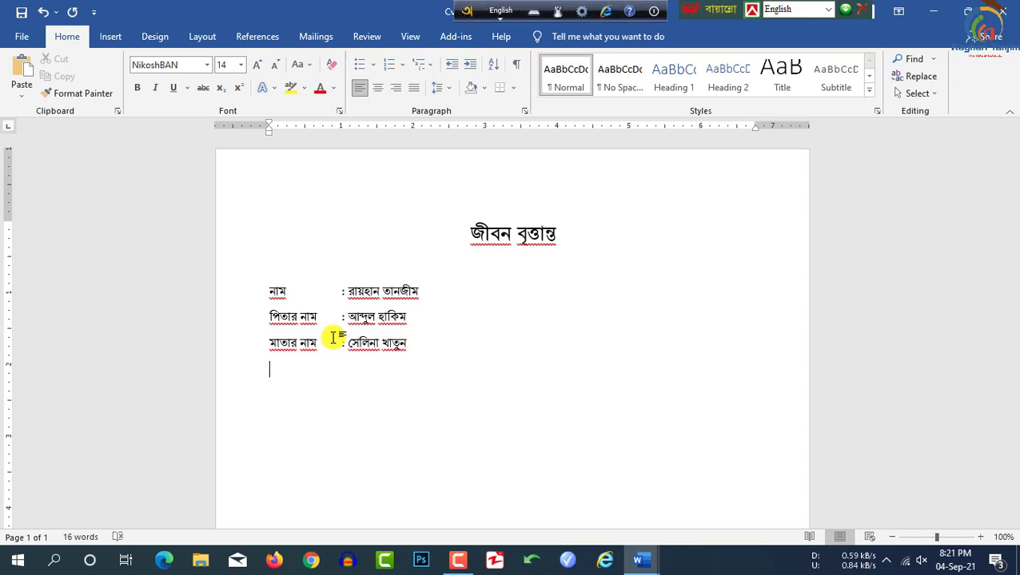
Step: Add the মোবাইল নাম্বার line with a tab, colon and the mobile number
text(m)
key(BackSpace)
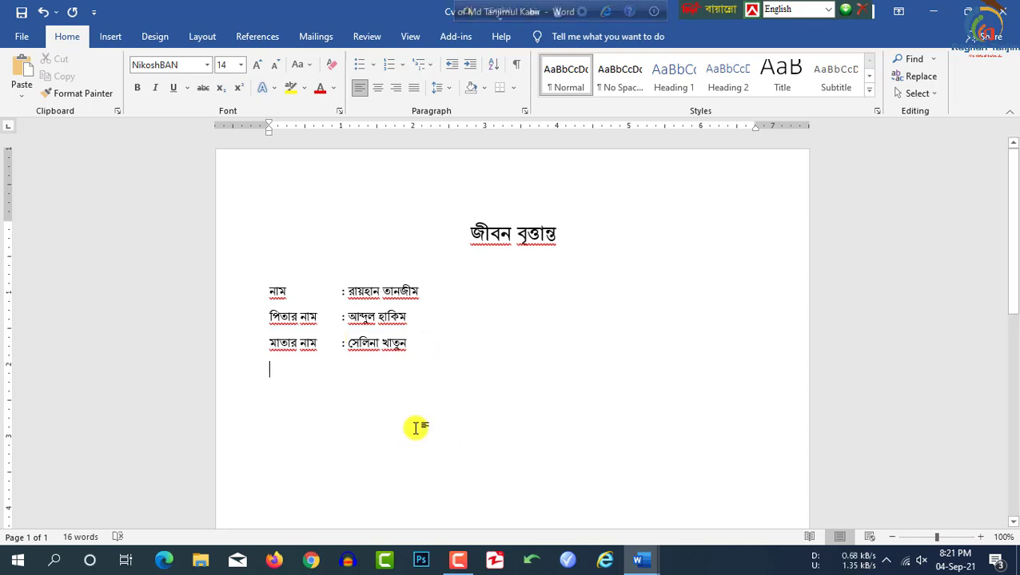
key(F12)
text(মো)
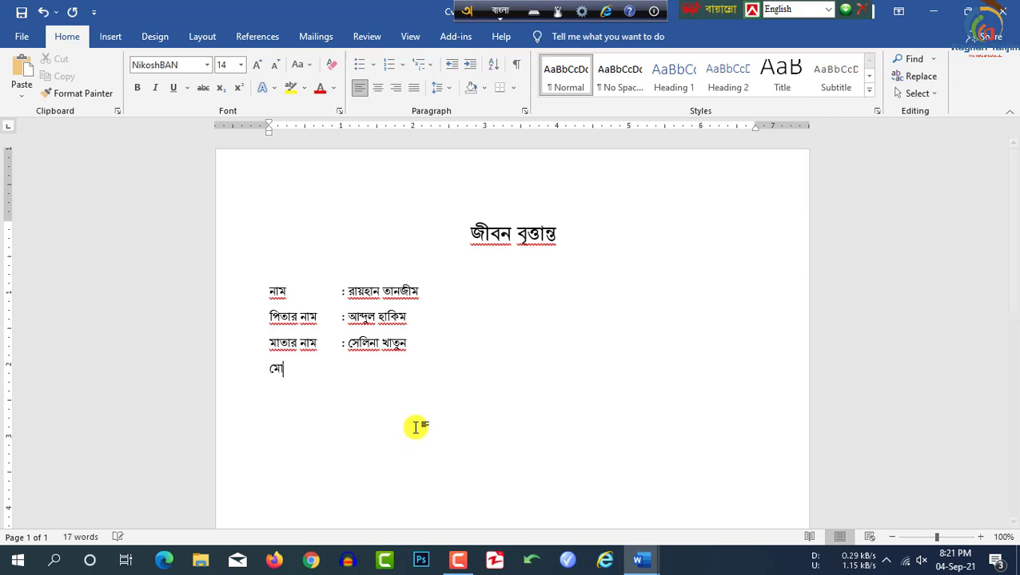
text(বাইল নাম্বার)
key(Tab)
Step: Add the ইমেইল line and type the e-mail address after a tab
key(Return)
text(ইমেইল)
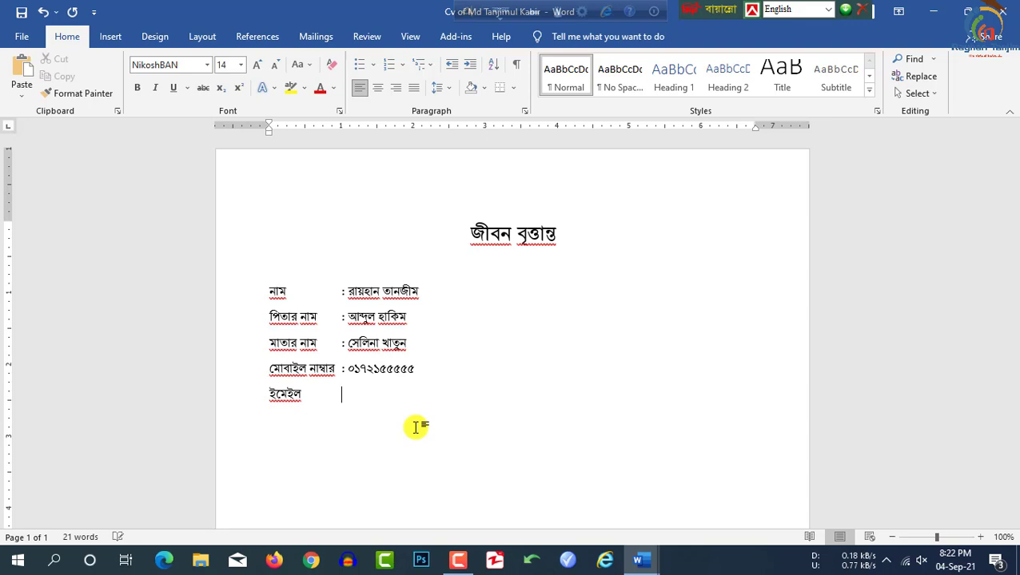
key(Tab)
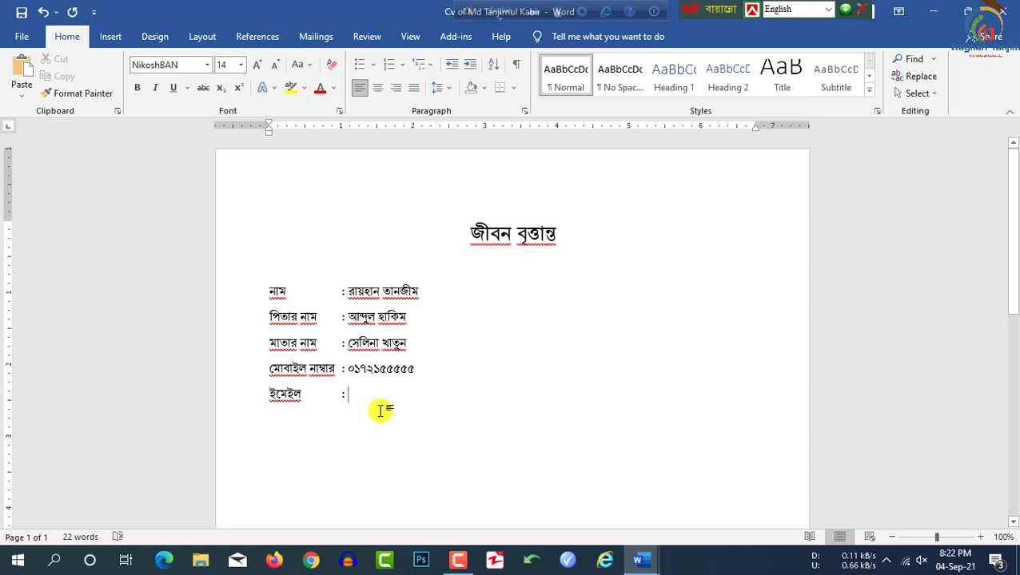
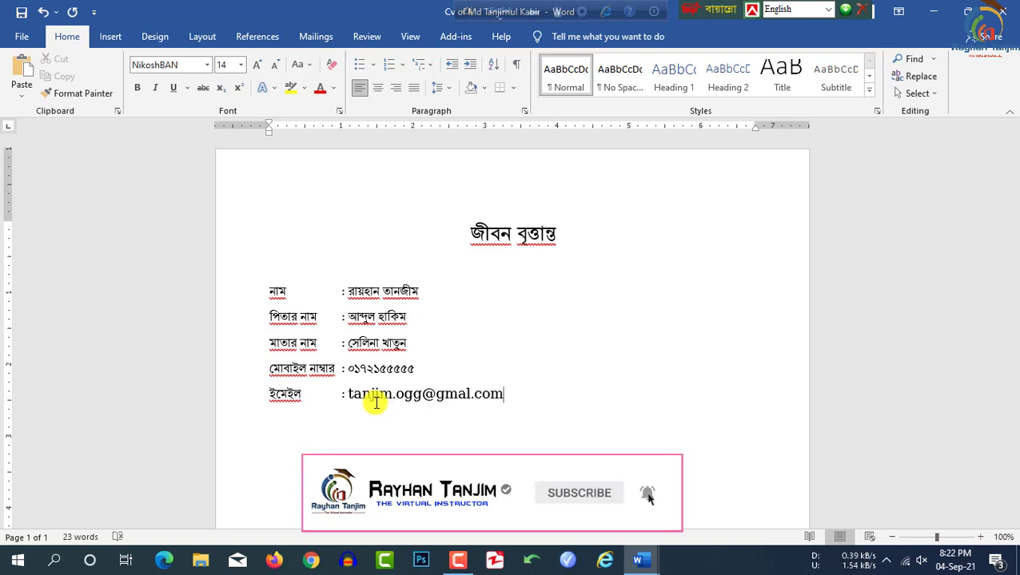
Step: Align the colons of the name, father's, mother's, mobile and e-mail rows with tabs
click(342, 293)
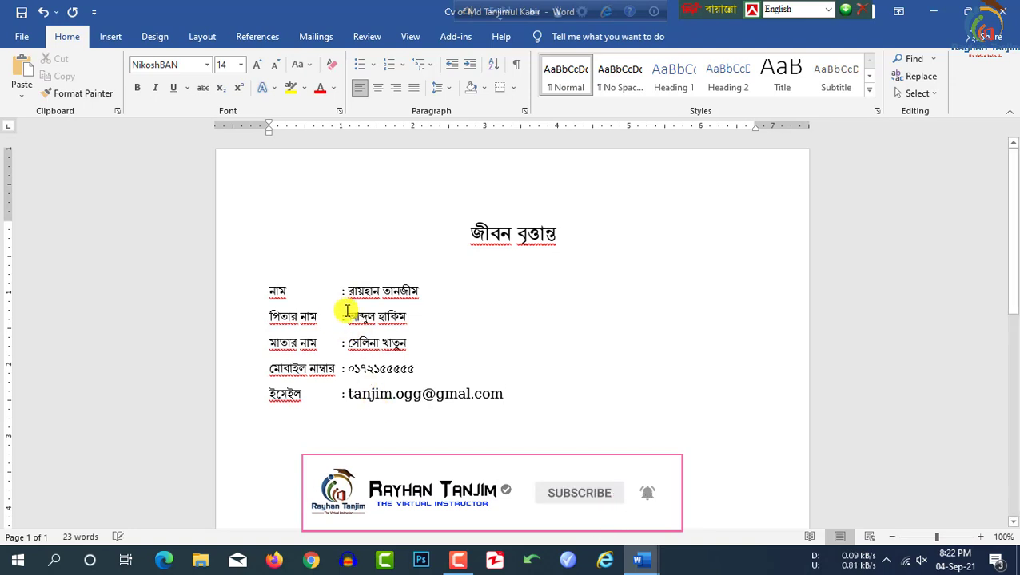
key(Tab)
click(343, 316)
key(Tab)
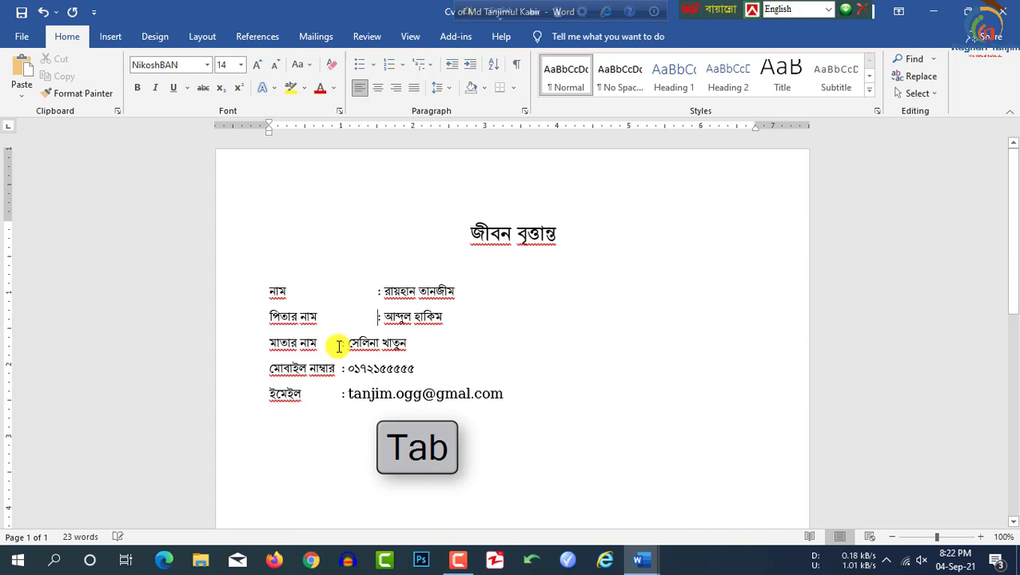
click(339, 344)
key(Tab)
click(339, 371)
key(Tab)
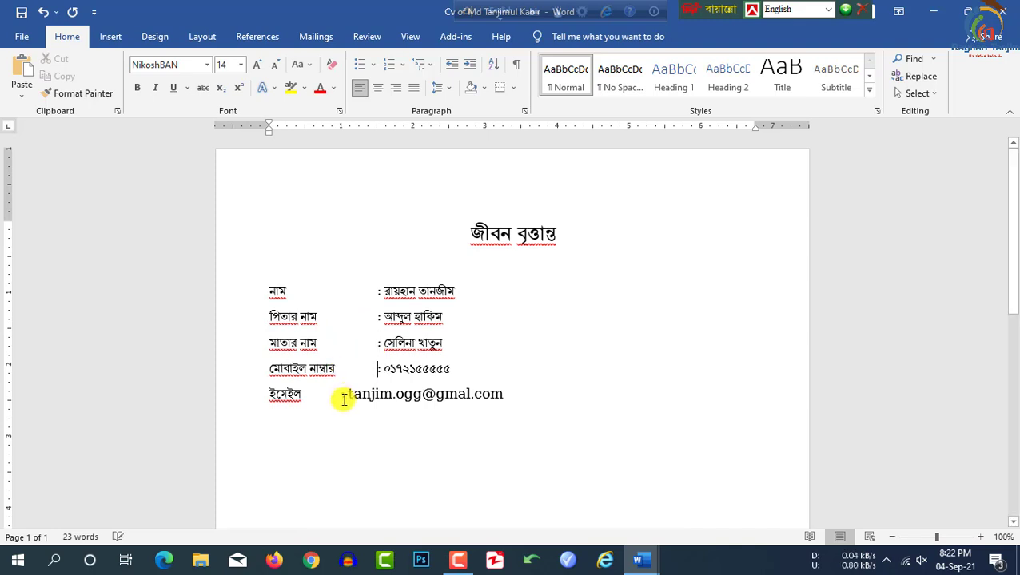
click(338, 394)
key(Tab)
Step: Add the বর্তমান ঠিকানা and স্থায়ী ঠিকানা rows with the applicant's present and permanent addresses
key(Return)
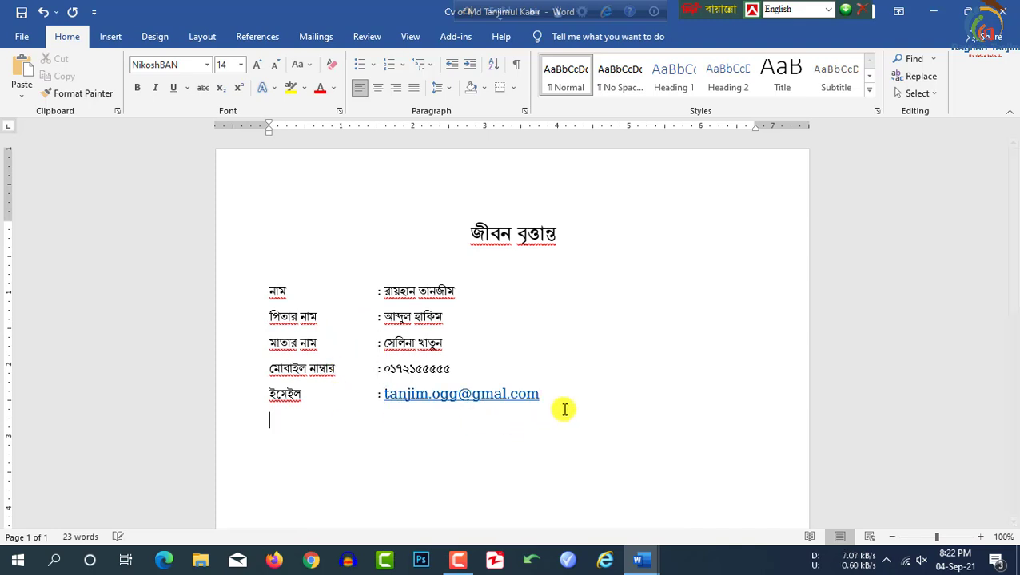
text(বর্তমান ঠিকানা)
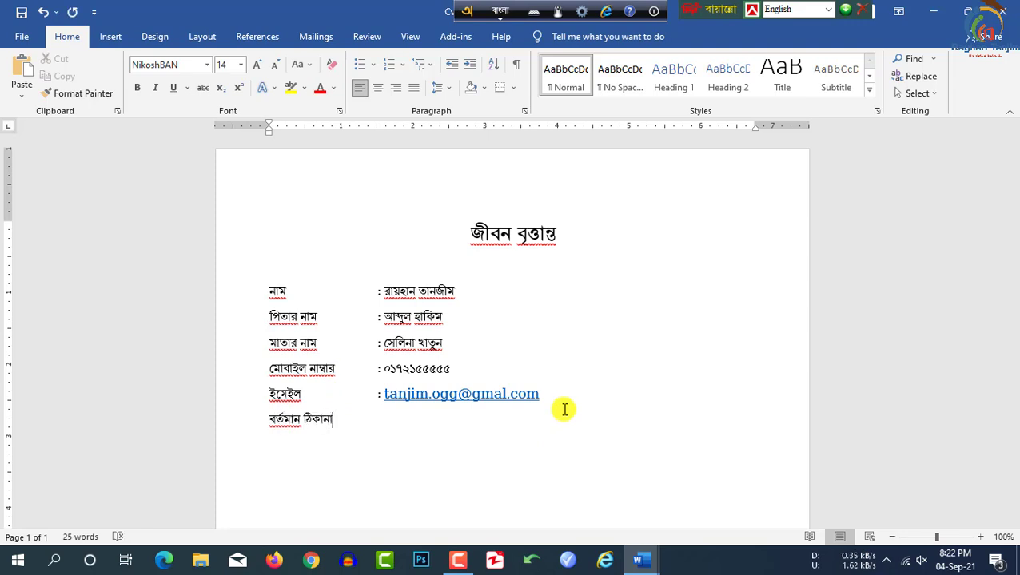
key(Tab)
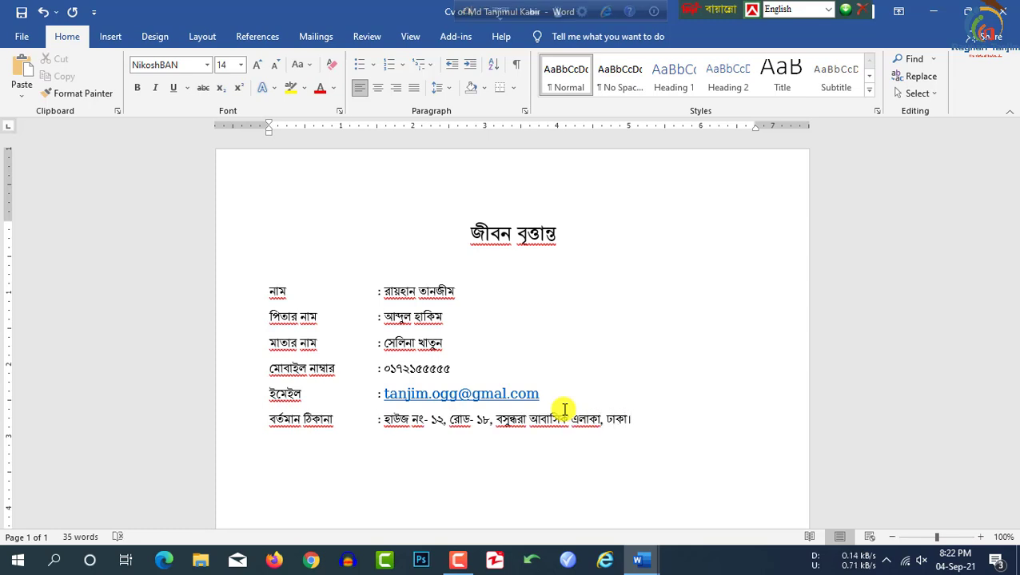
key(Return)
text(স্থায়ী ঠিকানা)
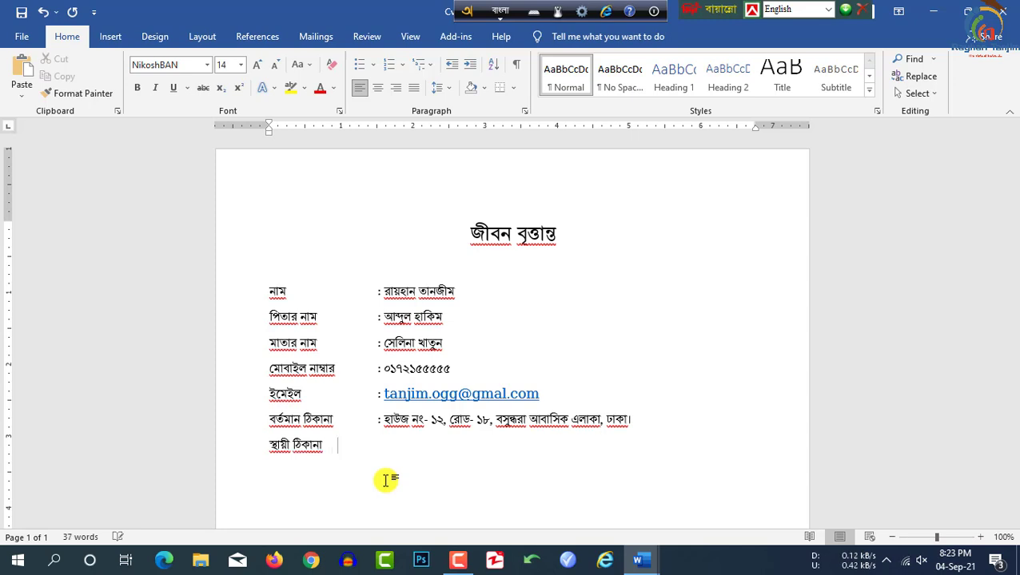
key(Tab)
text(:)
key(F12)
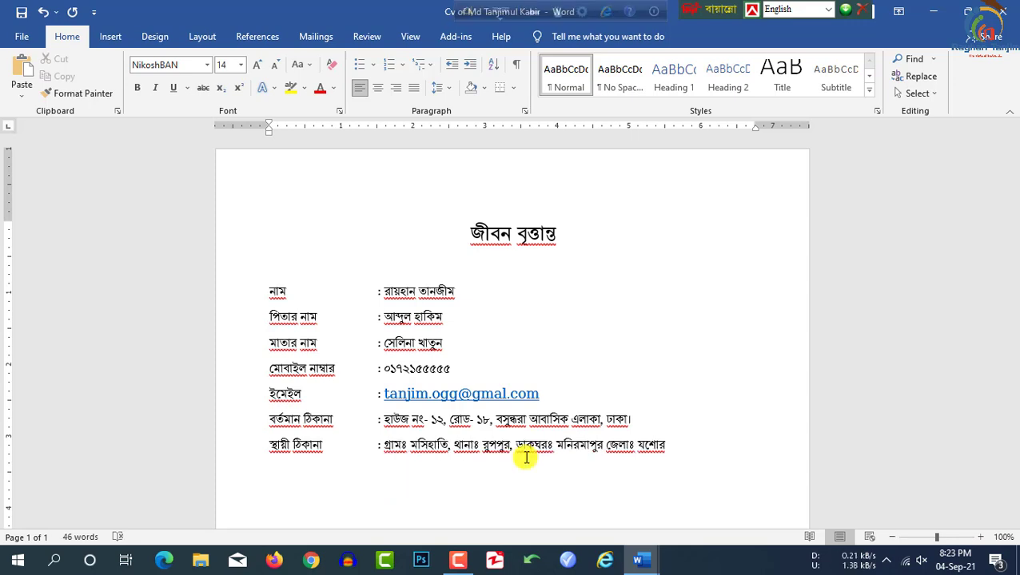
key(Return)
Step: Add tab-aligned height (৫ ফুট ৭ ইঞ্চি) and blood group (O+) rows
text(উচ্চতা)
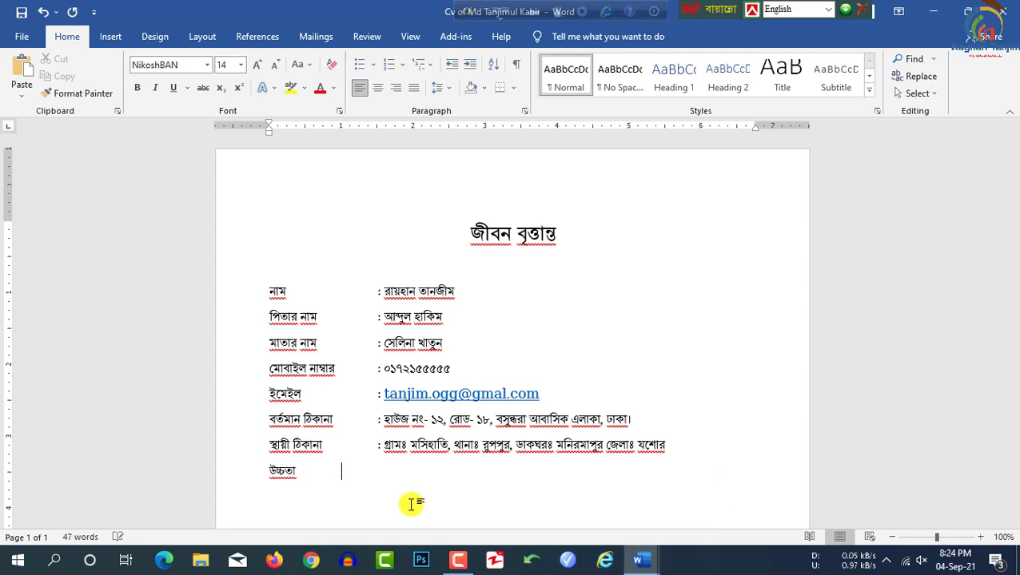
key(Tab)
text(ঃ ৫ ফুট ৭ ইঞ্চি)
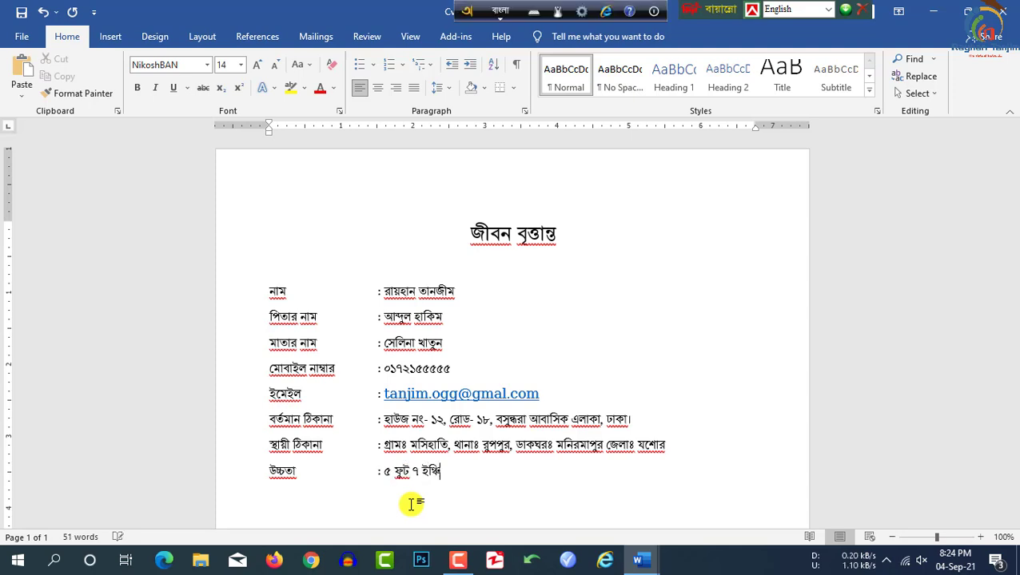
key(Return)
text(রক্তের)
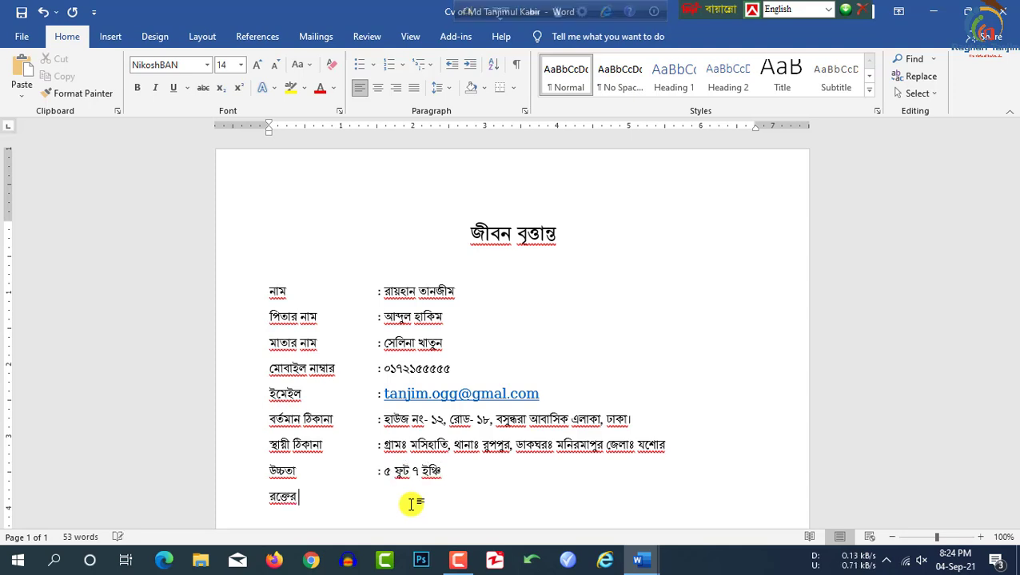
text( গ্রুপ)
key(F12)
key(Tab)
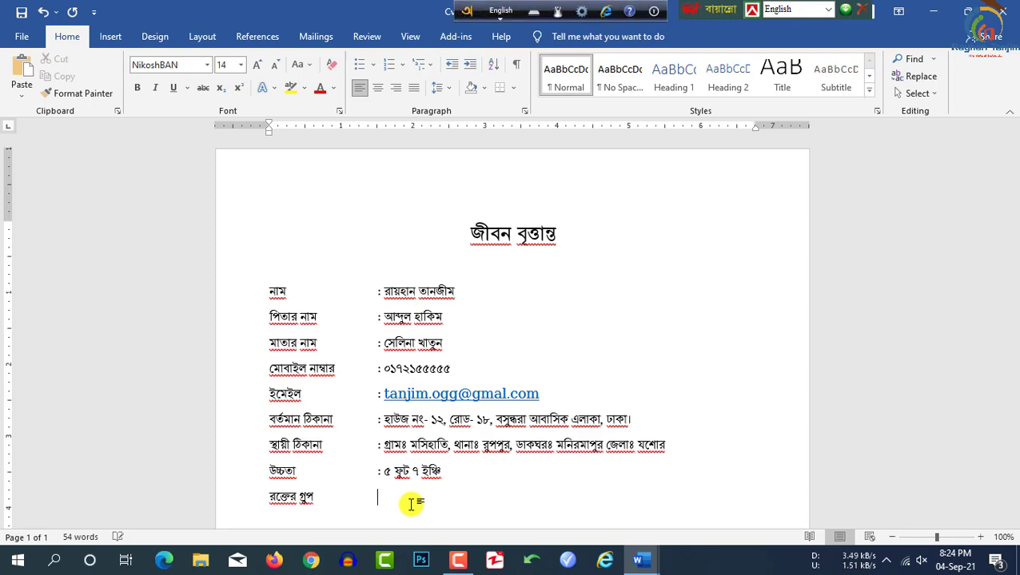
text(O+)
Step: Add the marital status row with the value unmarried
key(F12)
key(Return)
text(boi)
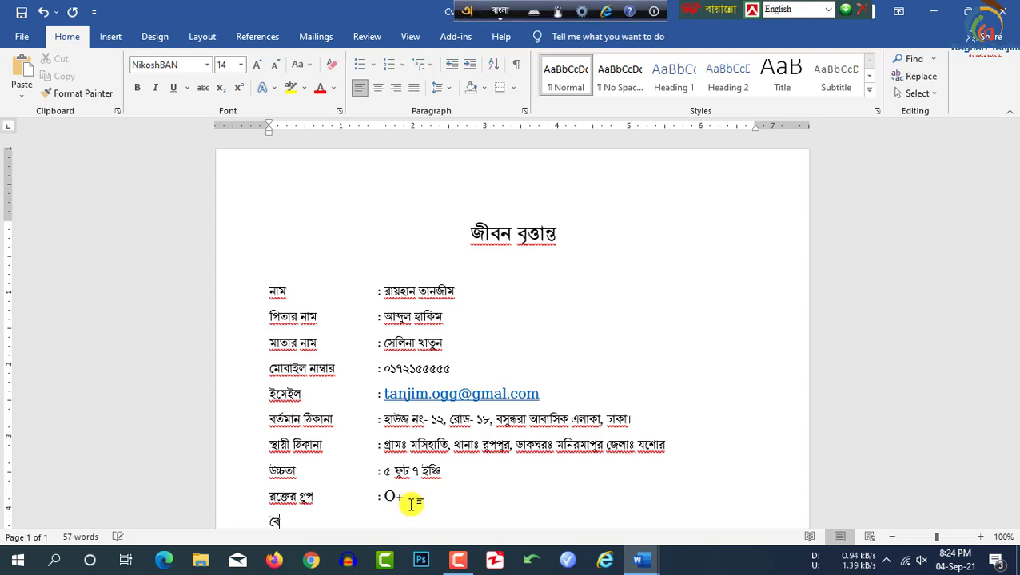
text(bahik obostha)
key(F12)
key(Tab)
text(:)
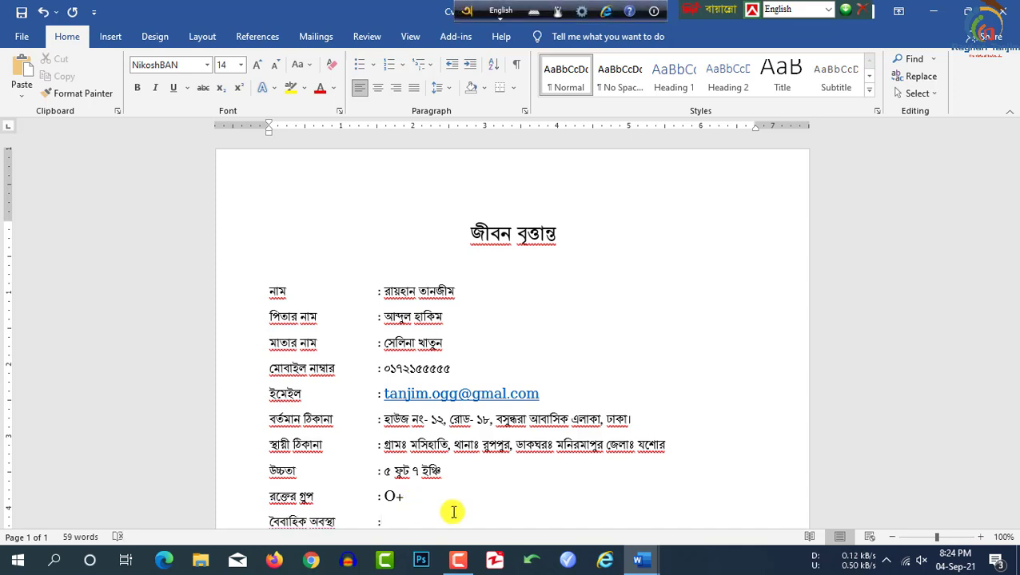
scroll(416, 505, down, 2)
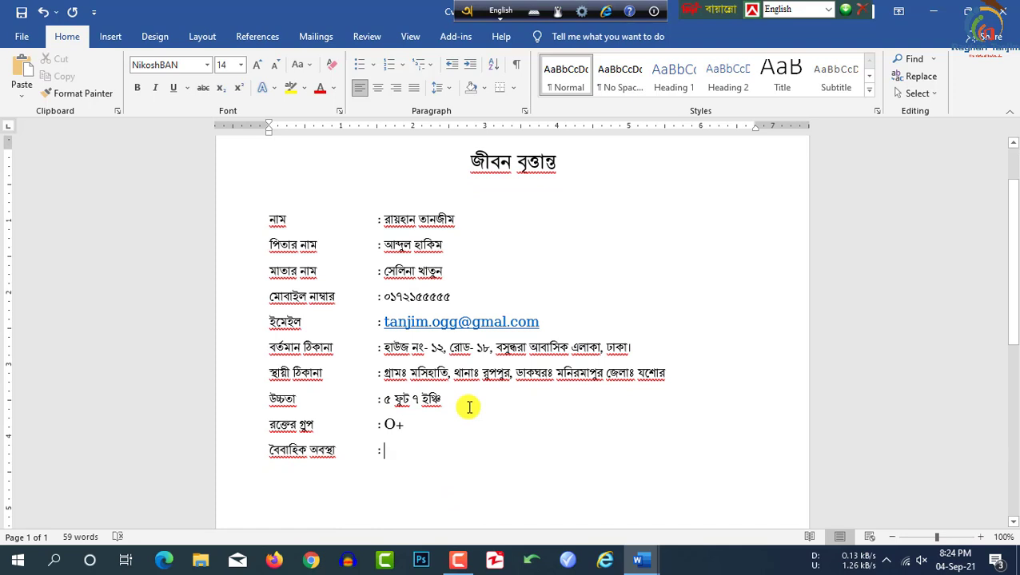
key(F12)
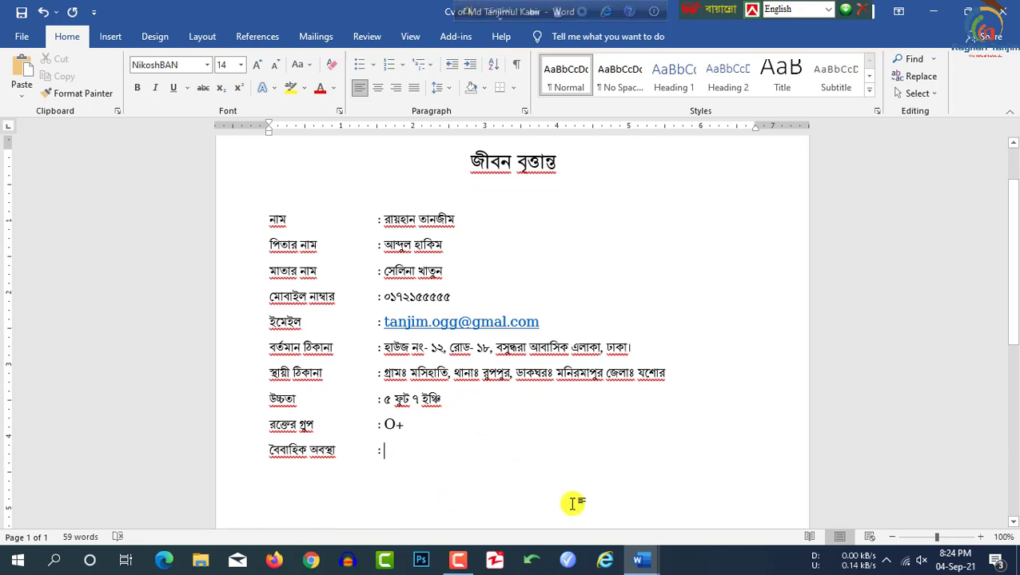
text(obibahito)
key(F12)
key(Return)
Step: Add the nationality row with the value Bangladeshi, followed by a blank line
key(F12)
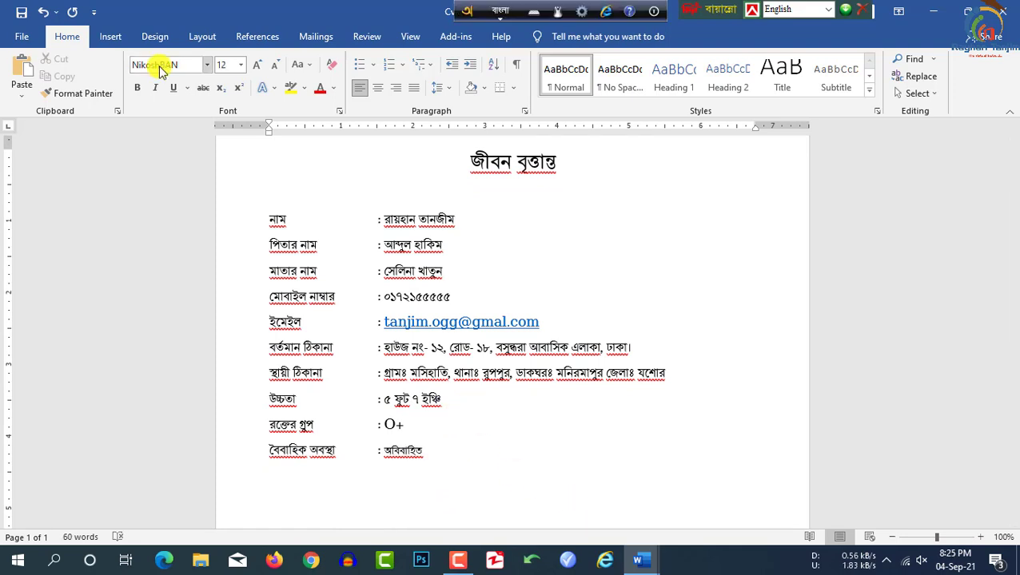
text(jatiyota)
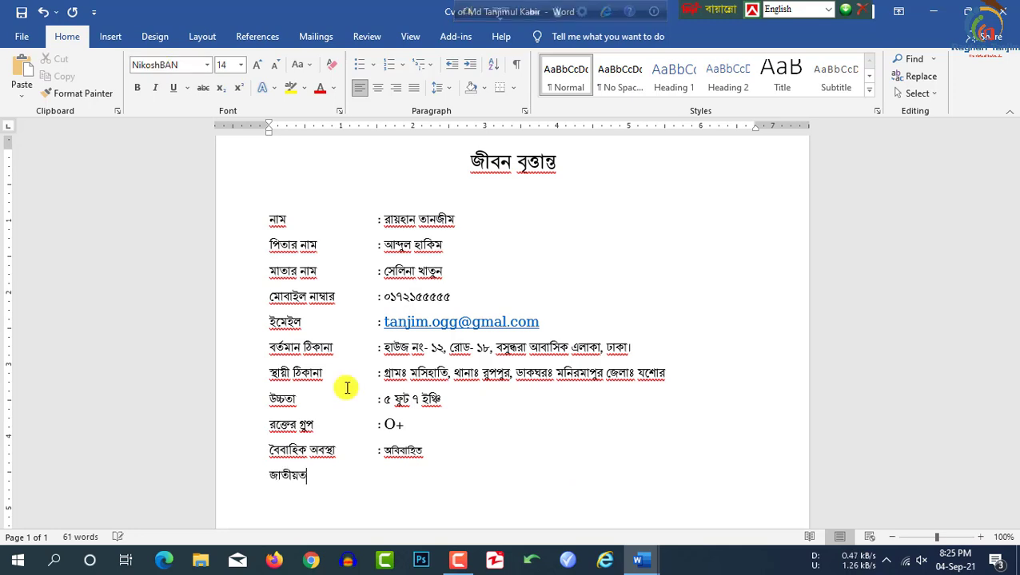
key(Tab)
key(F12)
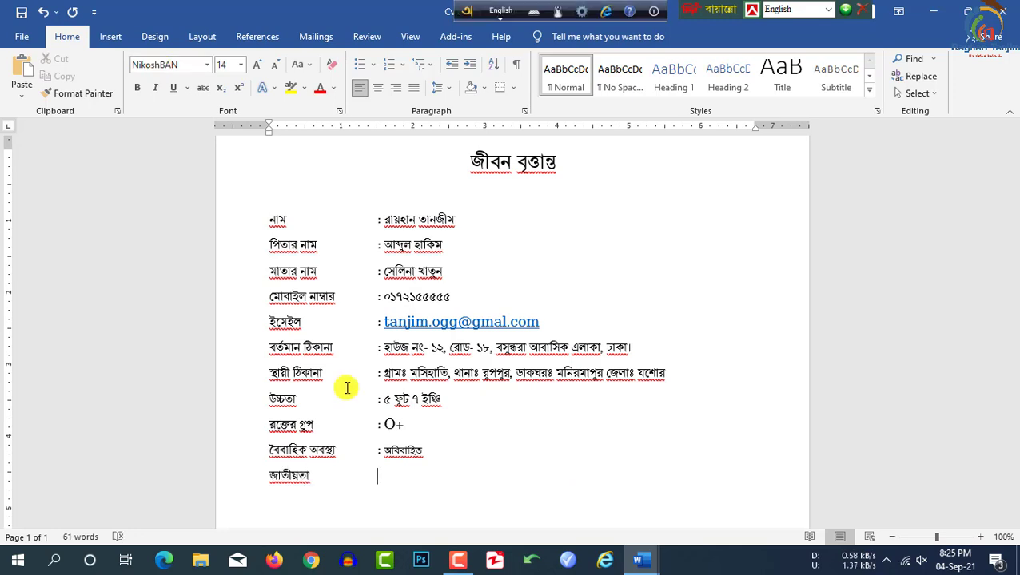
text(: b)
key(BackSpace)
key(F12)
text(bangladeshi)
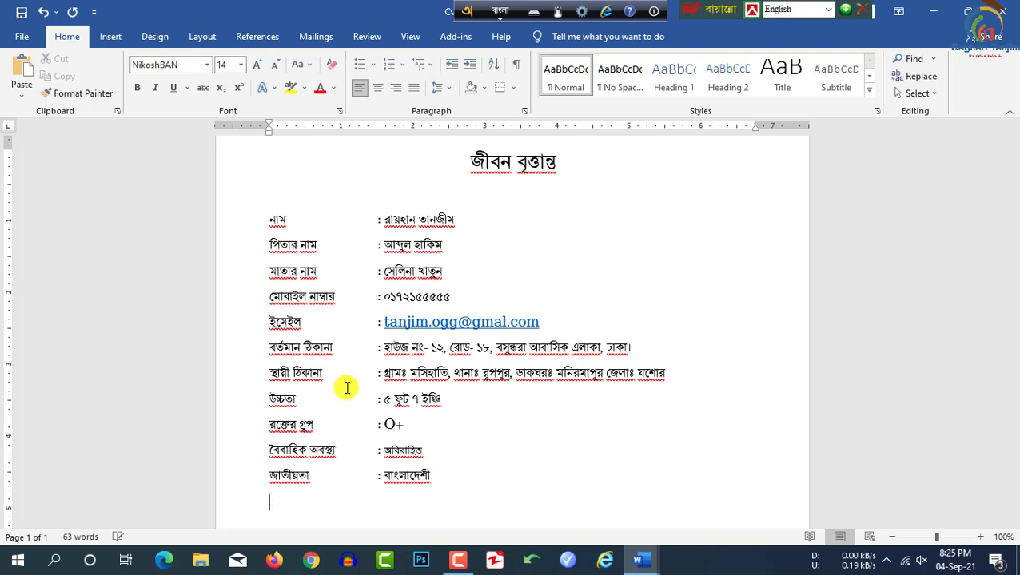
key(Return)
key(Return)
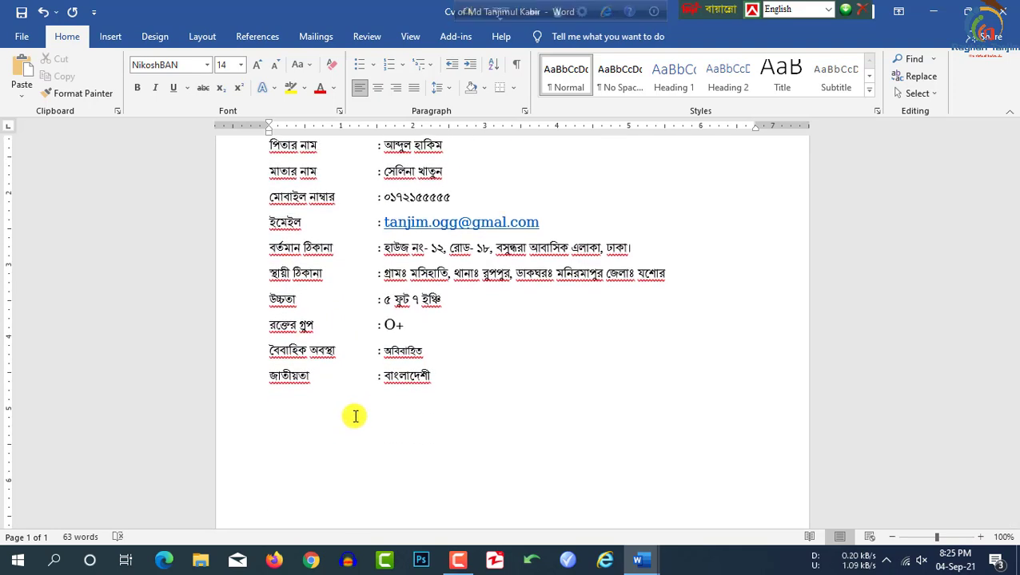
Step: Type the শিক্ষাগত যোগ্যতাঃ education heading and select its line
text(shikkhagoto jogzota)
key(shift+Home)
scroll(621, 303, up, 3)
scroll(480, 264, down, 2)
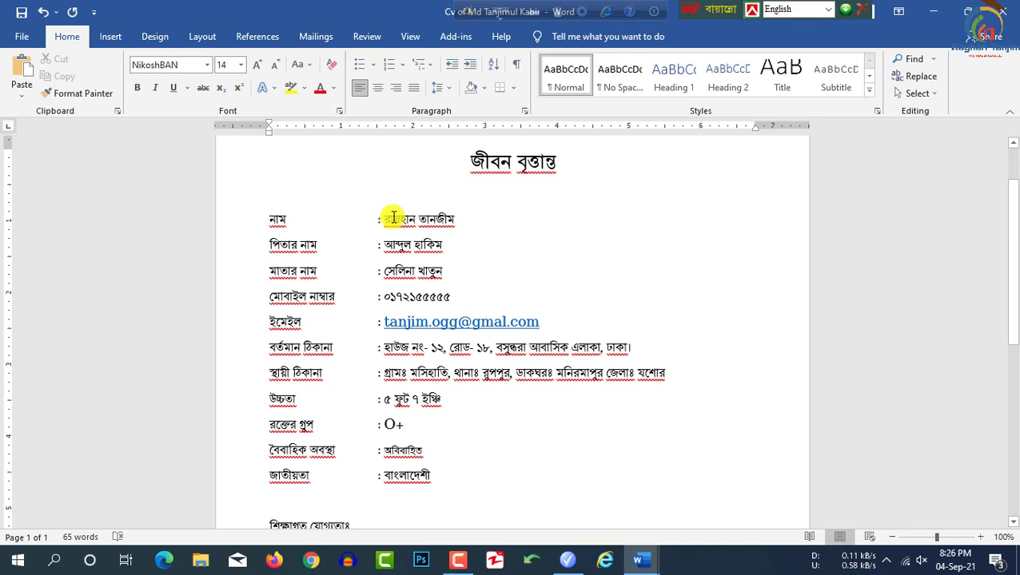
Step: Insert a 5-column by 4-row table beneath the শিক্ষাগত যোগ্যতাঃ heading
scroll(410, 490, down, 6)
click(270, 354)
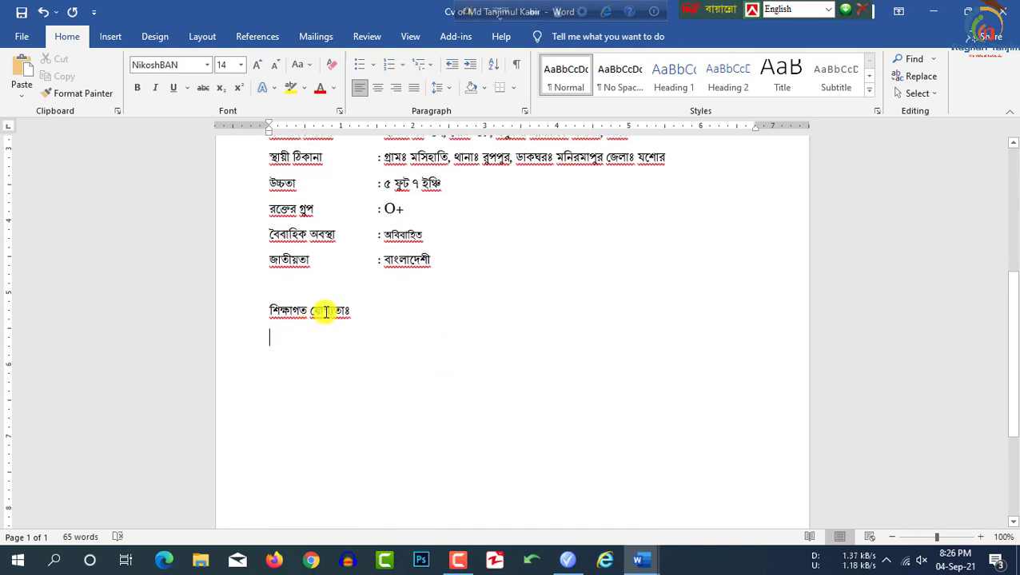
click(110, 36)
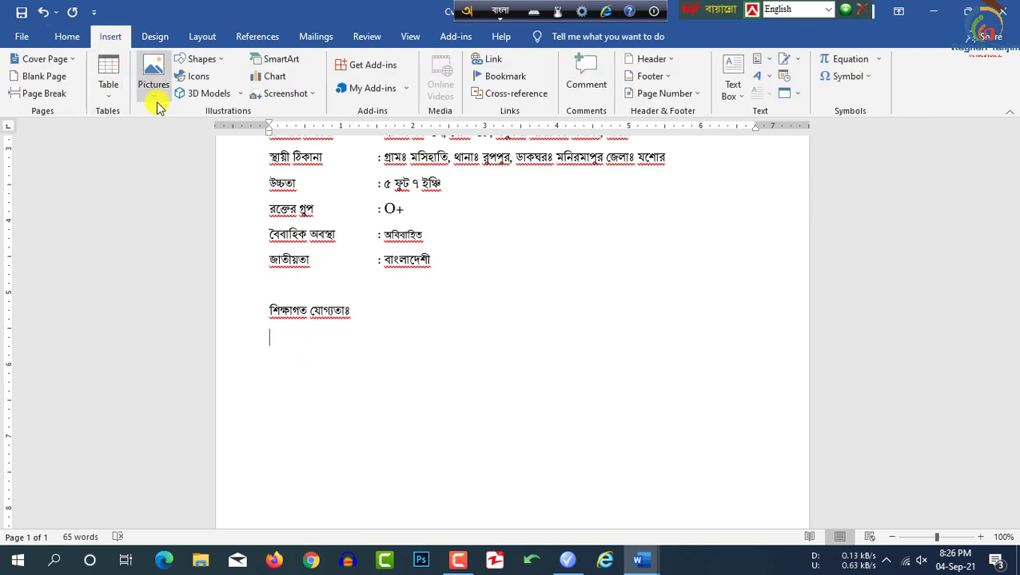
click(110, 88)
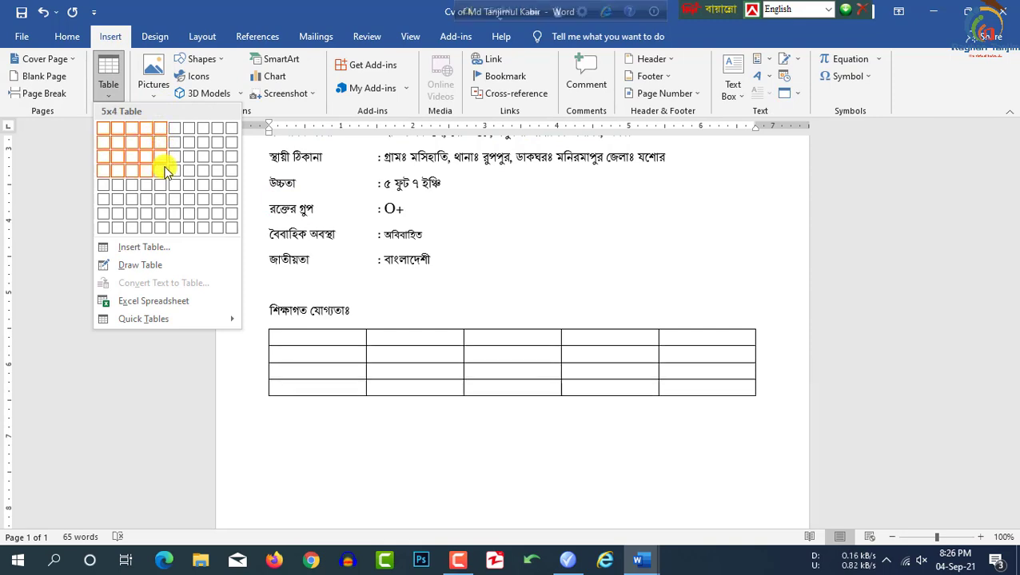
click(164, 171)
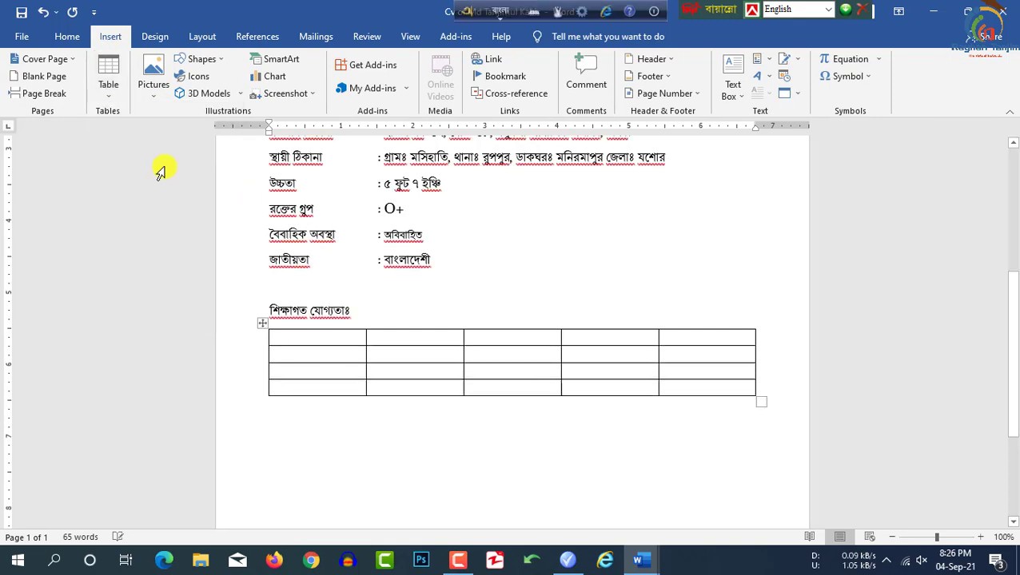
Step: Fill the header row with ক্রমিক নং, পরীক্ষা, গ্রুপ/সাবজেক্ট, জি পি এ and the year label
text(ক্রমিক নং)
key(Tab)
text(পরীক্ষা)
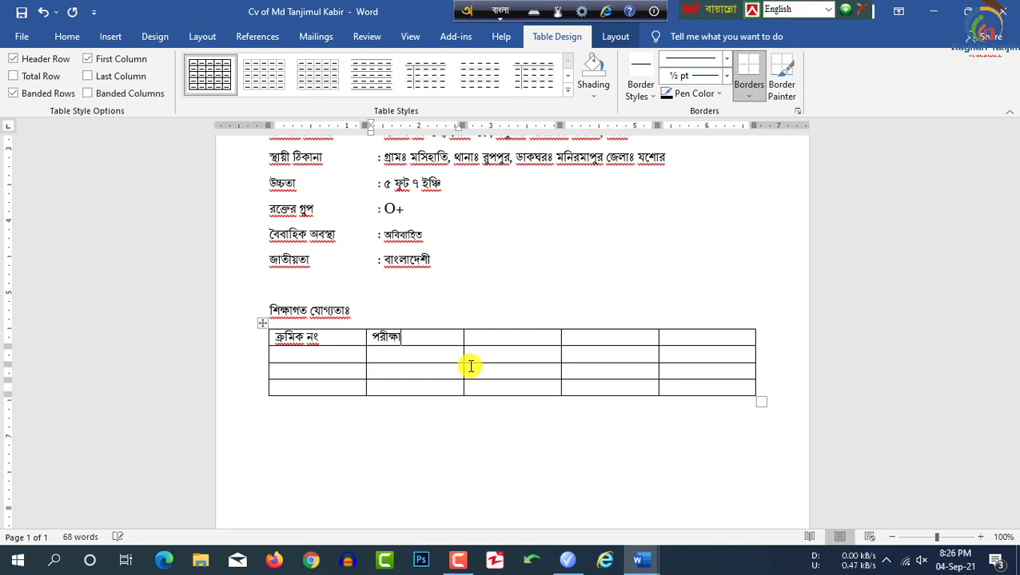
click(517, 334)
text(গ্রুপ/)
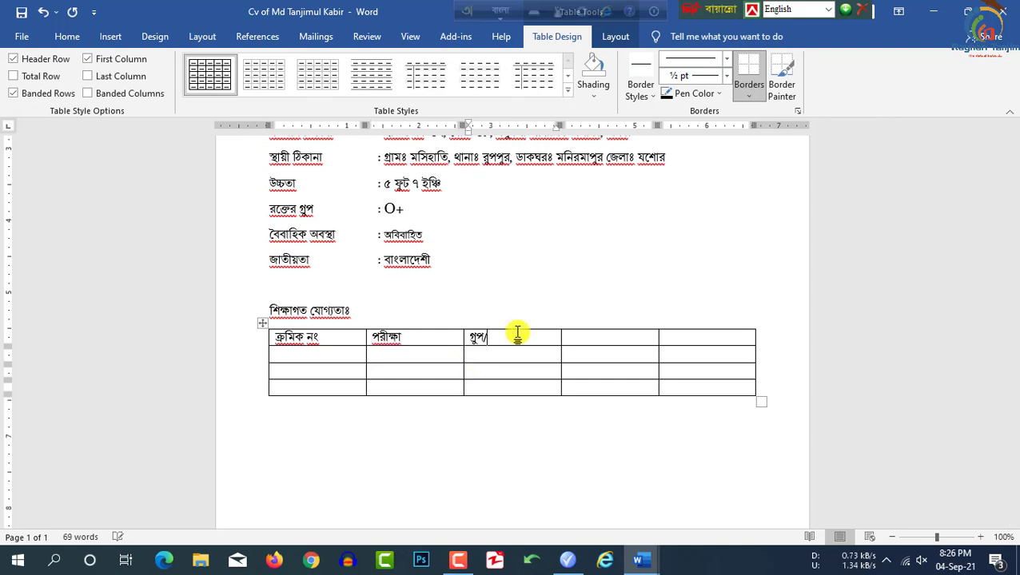
text(সাবজেক্ট)
click(604, 341)
text(জি পি)
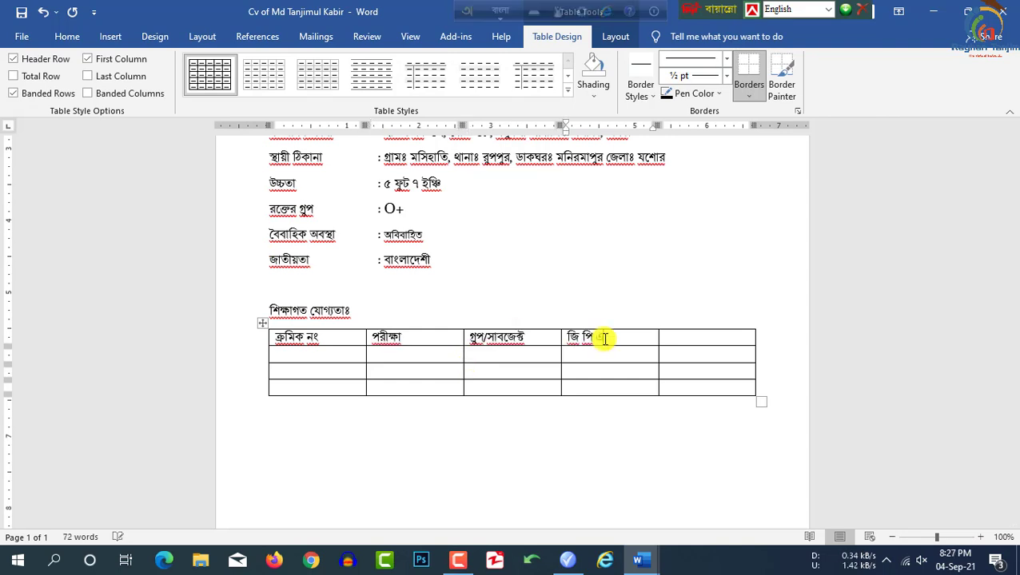
text( এ)
key(Tab)
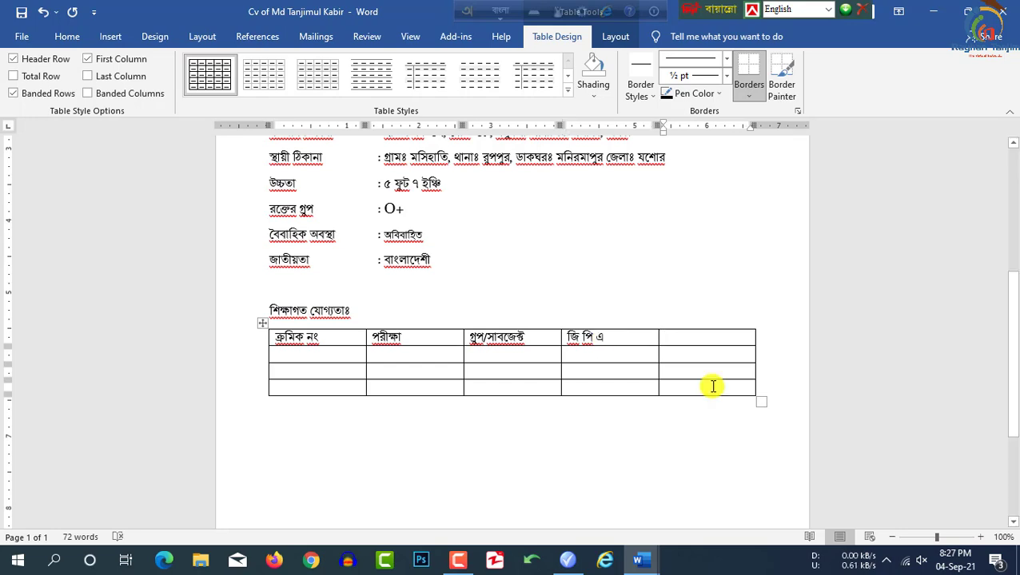
text(সন)
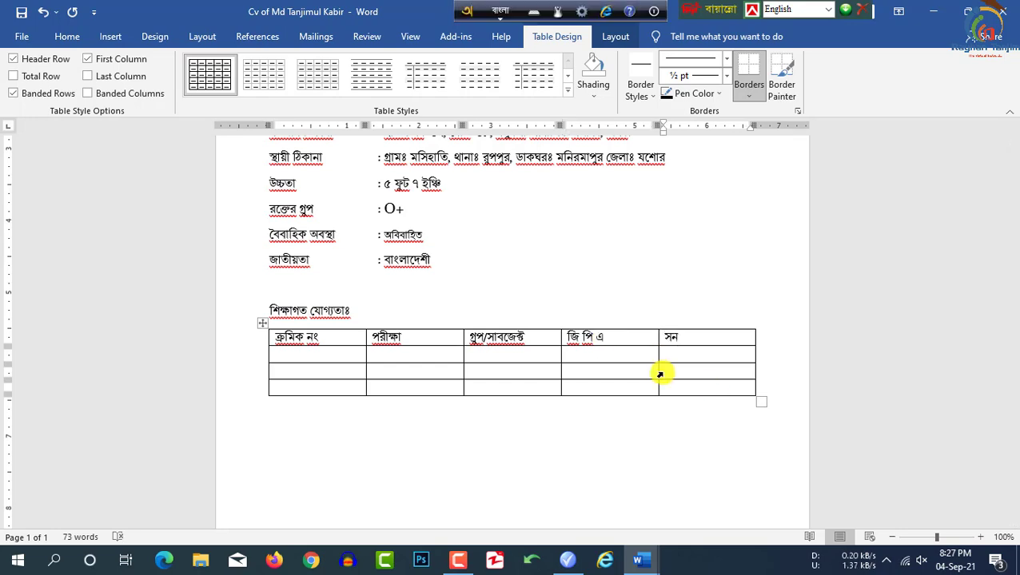
Step: Fill row two with ০১, বি এস সি, ইইহ, ৩.৯৩ (৪.০০), ২০১৮, and enter ০২ in row three
click(352, 360)
text(০১)
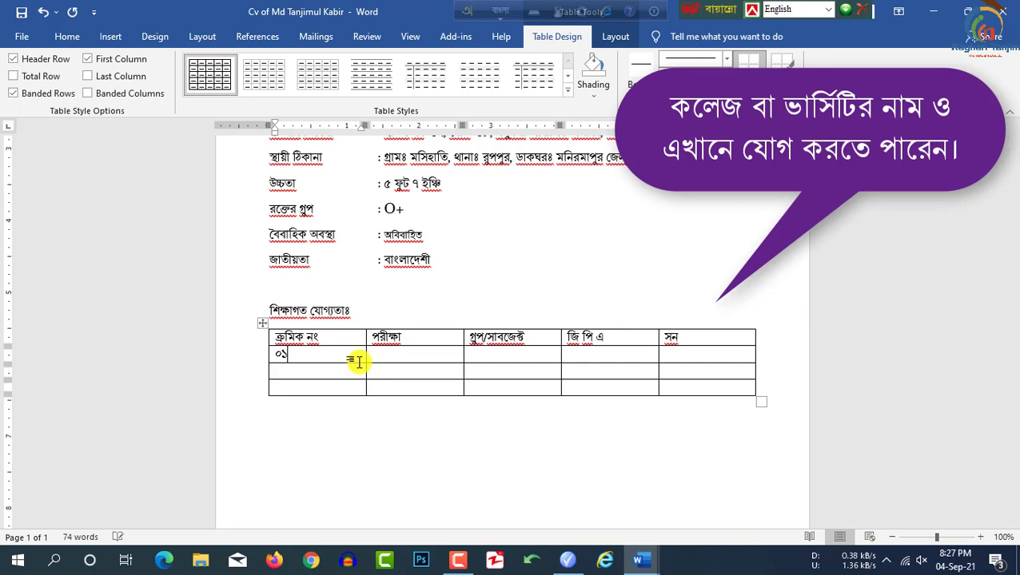
click(417, 356)
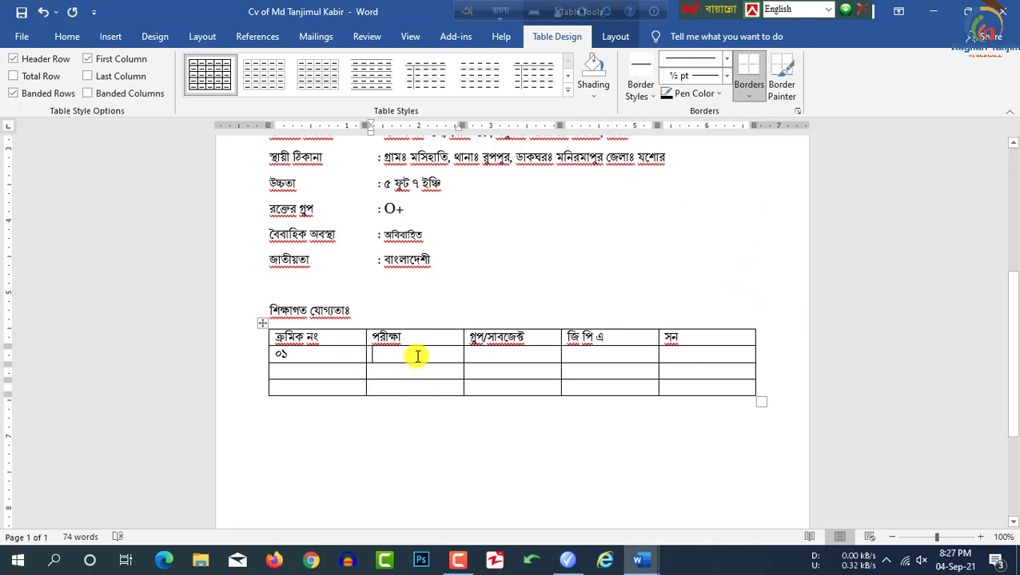
text(বি এস সি)
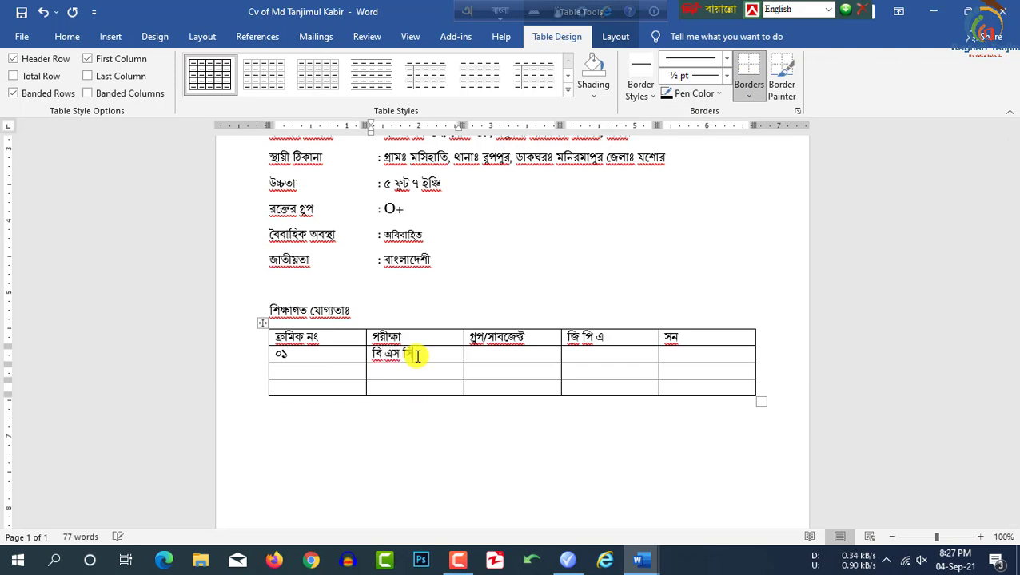
click(516, 353)
text(ইইহ)
click(597, 353)
text(৩)
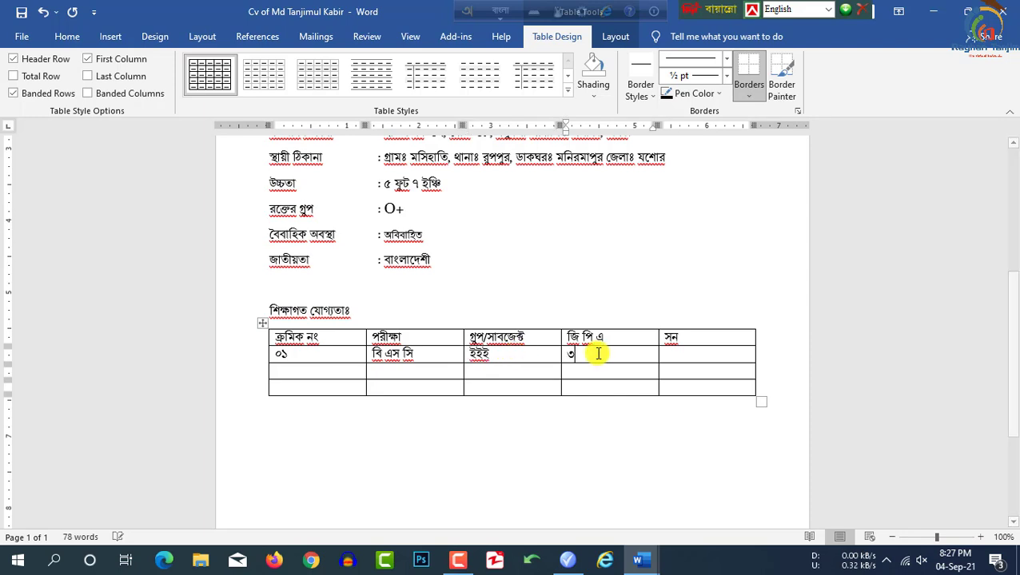
text(.৯৩ (৪.০০)
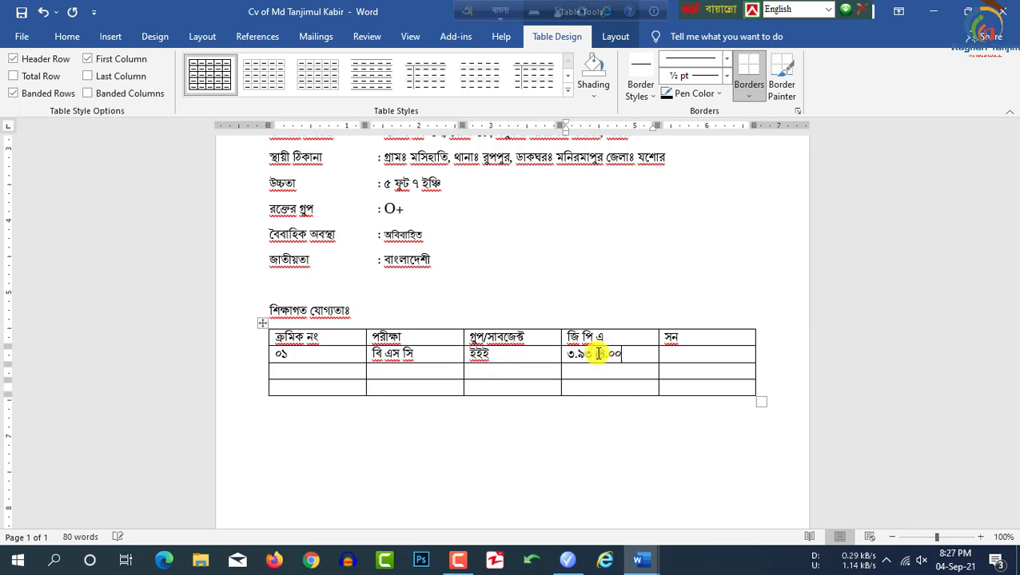
text())
click(687, 356)
text(২০১৮)
click(353, 372)
text(০২)
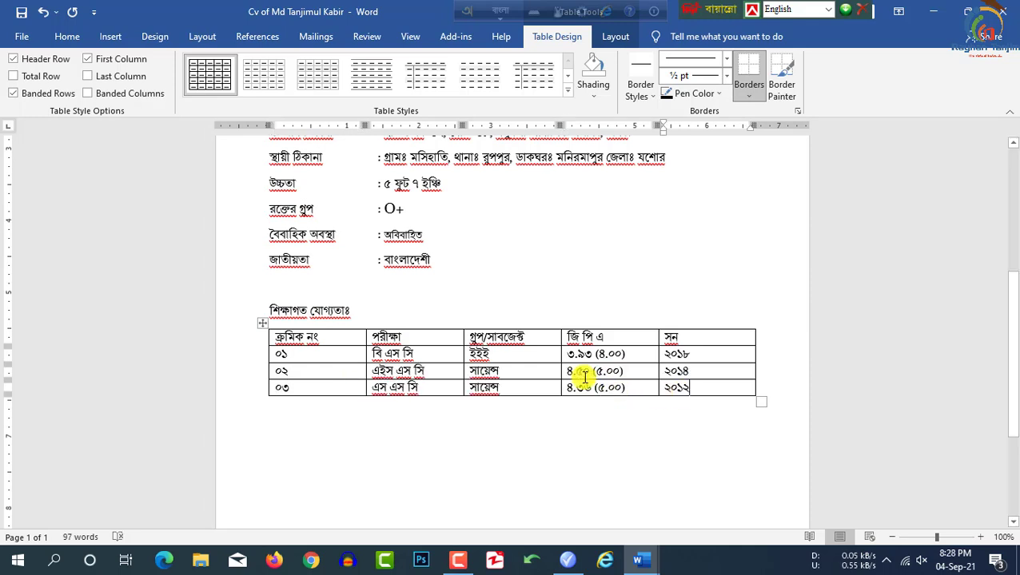
scroll(581, 375, down, 1)
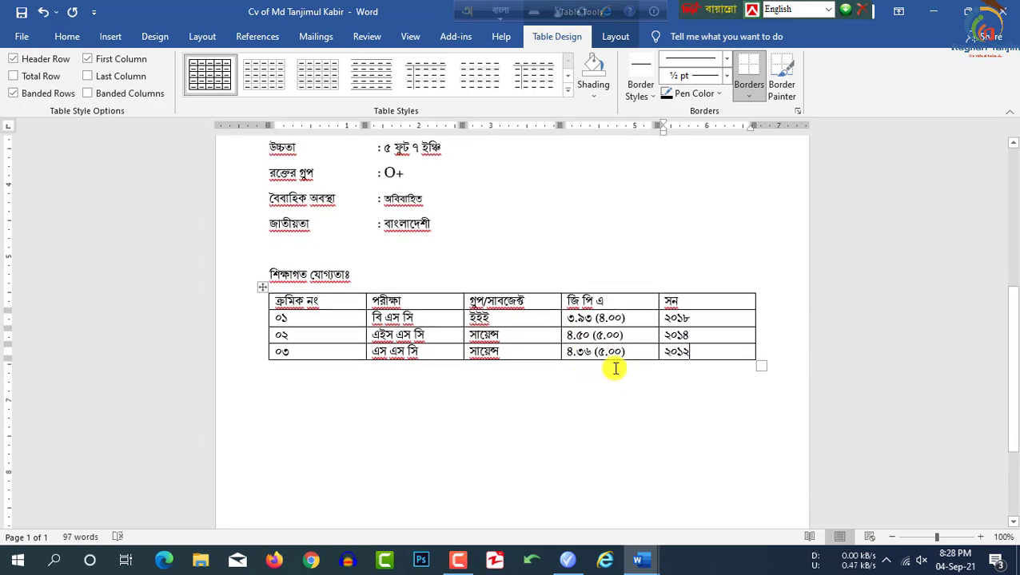
Step: Select the whole education table and centre the text in every cell
mouse_move(702, 352)
mouse_down()
mouse_move(292, 316)
mouse_move(288, 300)
mouse_up()
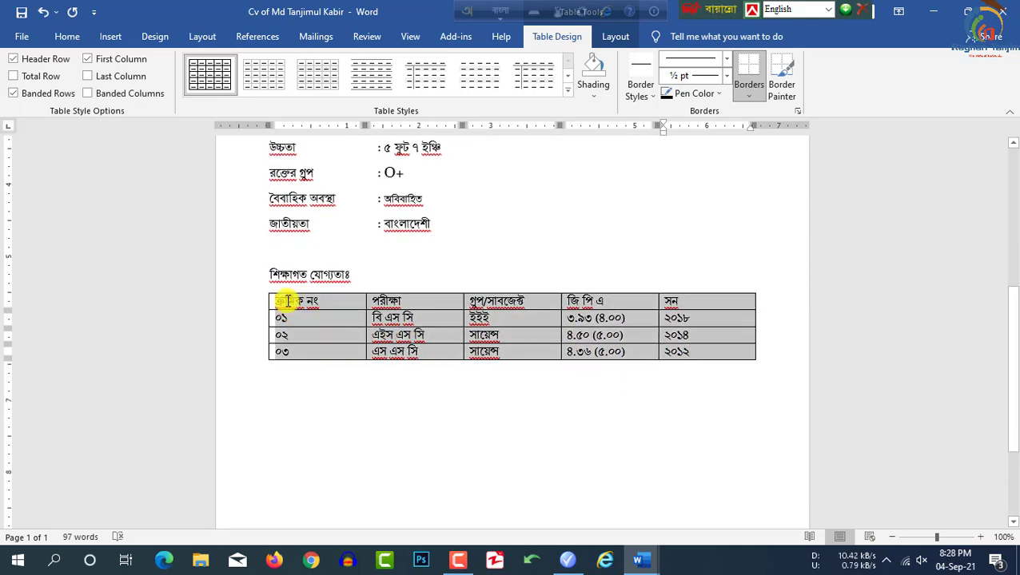
click(68, 36)
click(377, 87)
Step: Narrow the serial-number column and make the header row bold
drag(366, 316, 331, 317)
click(564, 305)
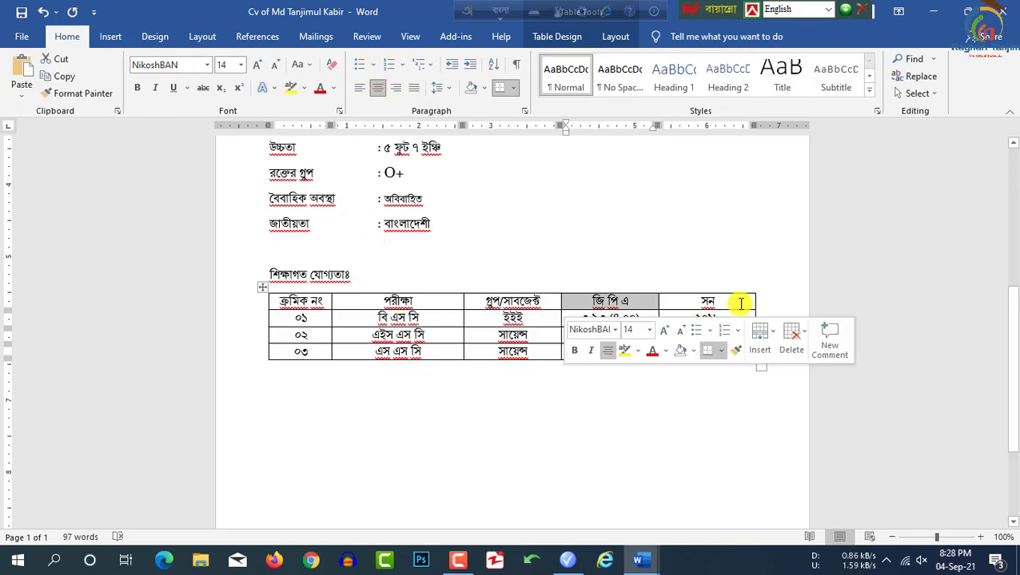
drag(708, 304, 297, 300)
click(139, 91)
click(583, 381)
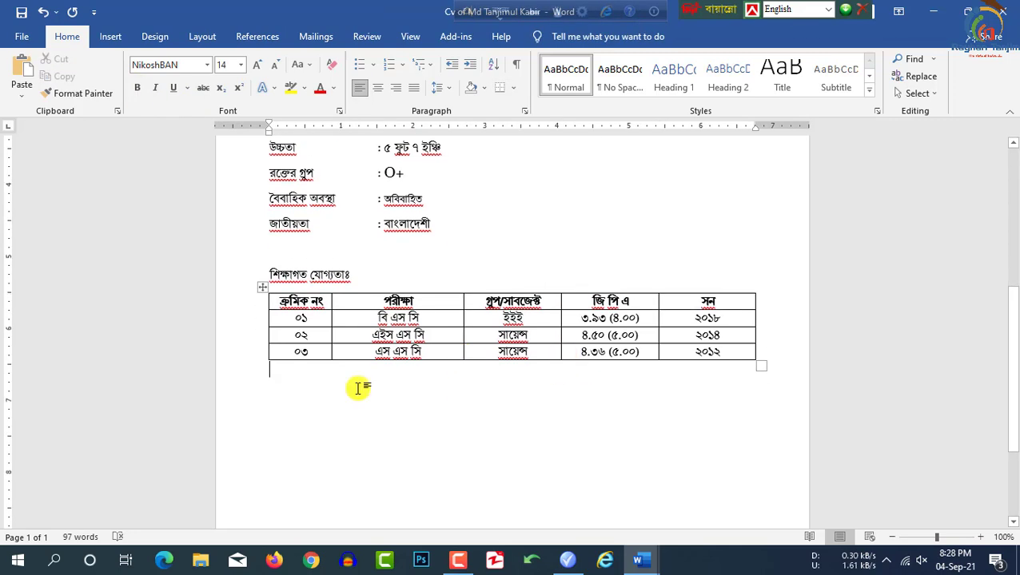
Step: Write the অতিরিক্ত ও কম্পিউটার এর দক্ষতাঃ paragraph listing MS Word, Excel, PowerPoint, e-mail and refrigeration training
key(Return)
text(অ)
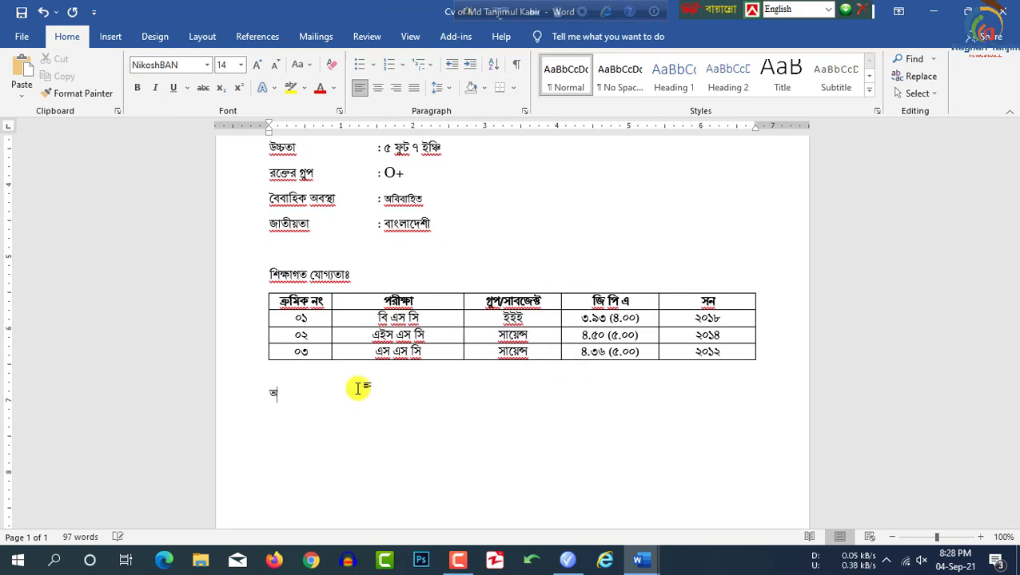
text(তিরিক্ত ও কম্পিউটার এর দক্ষতাঃ)
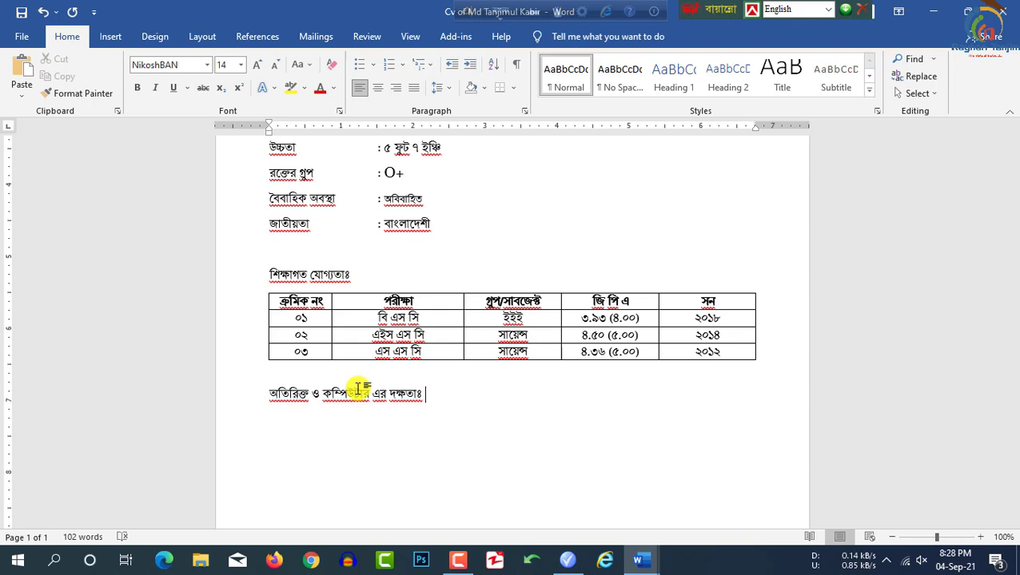
text(এম ওয়ার্ড, এক্সেল, পাওয়ার পয়েন্ট এর কাজে অভিজ্ঞ, ইমেইল ব্যবহারের দক্ষতা, রিক্সি)
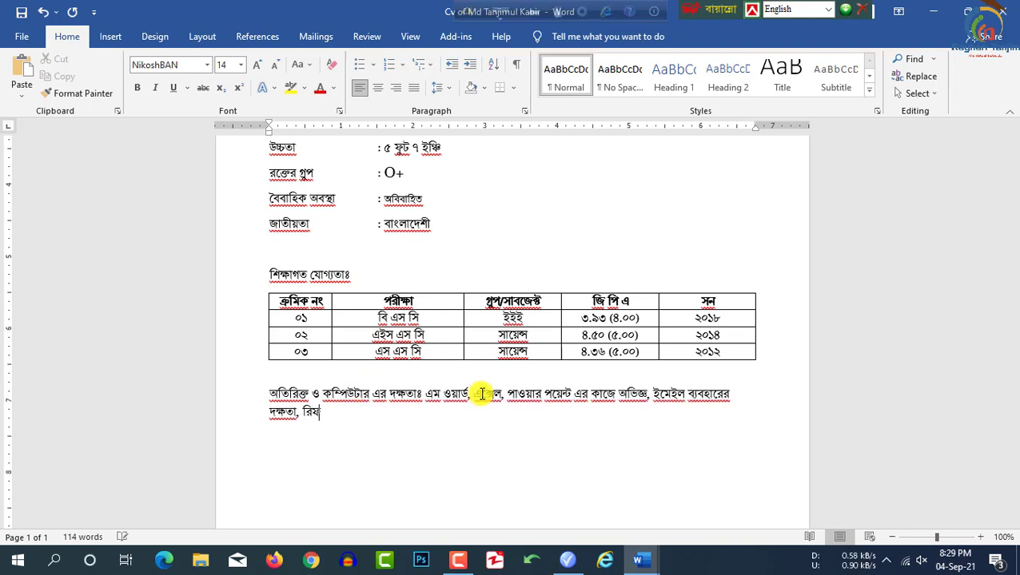
text(জারেশন ও ইয়ারকন্ডিশন এর উপর ০৬ মাসের প্রশিক্ষন প্রাপ্ত।)
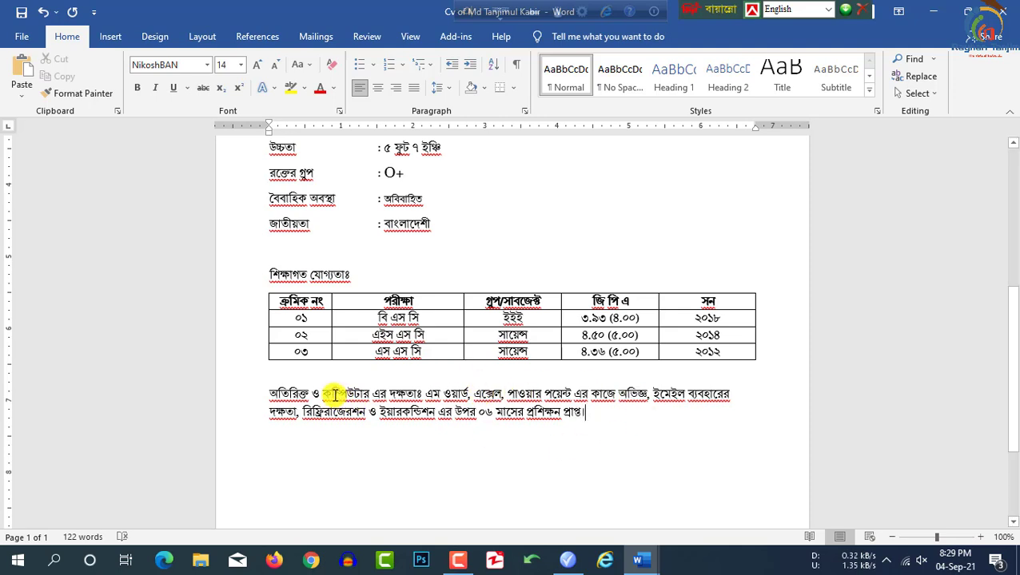
drag(426, 393, 270, 394)
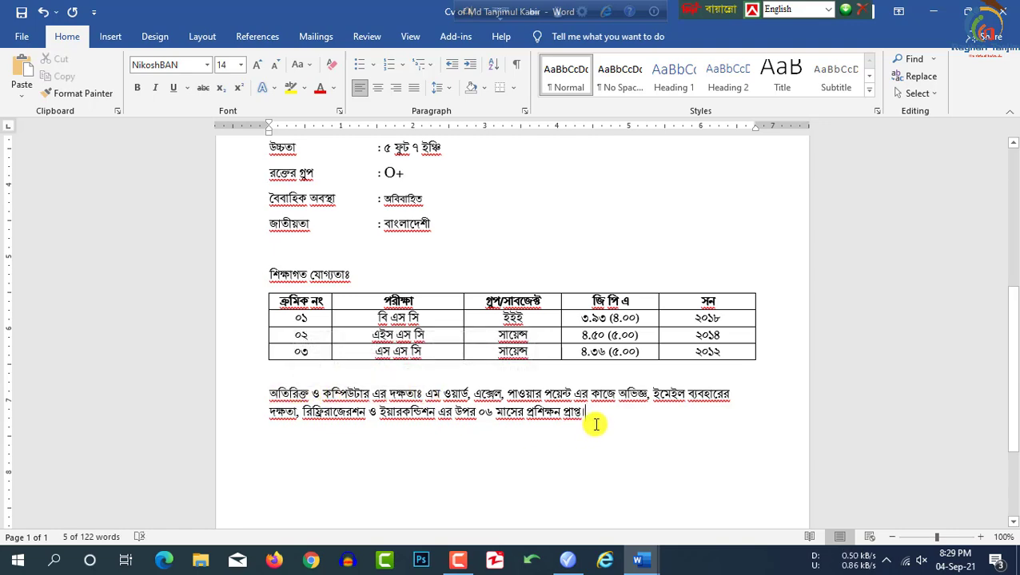
click(595, 424)
scroll(600, 416, down, 2)
scroll(599, 416, up, 6)
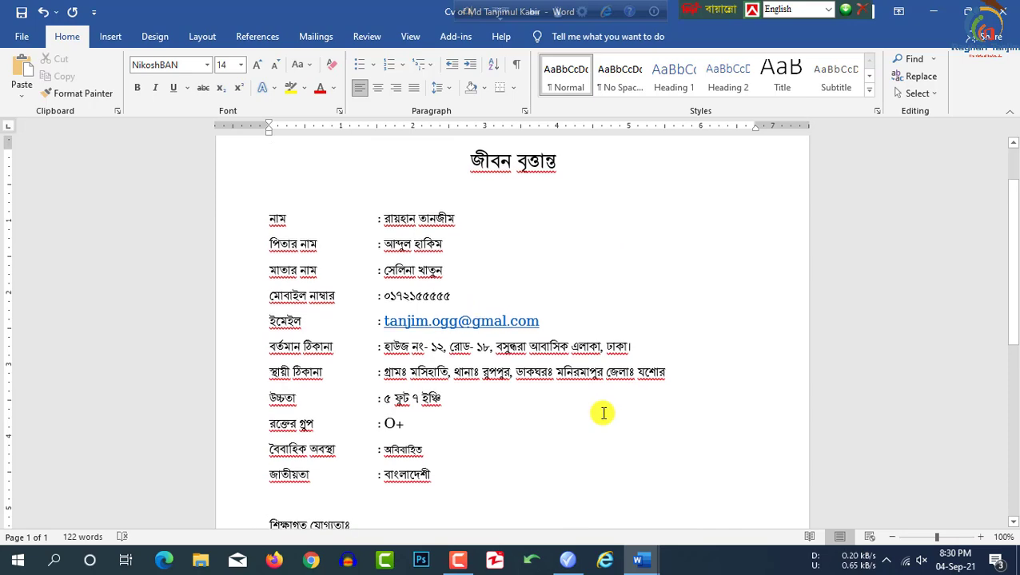
scroll(599, 412, down, 3)
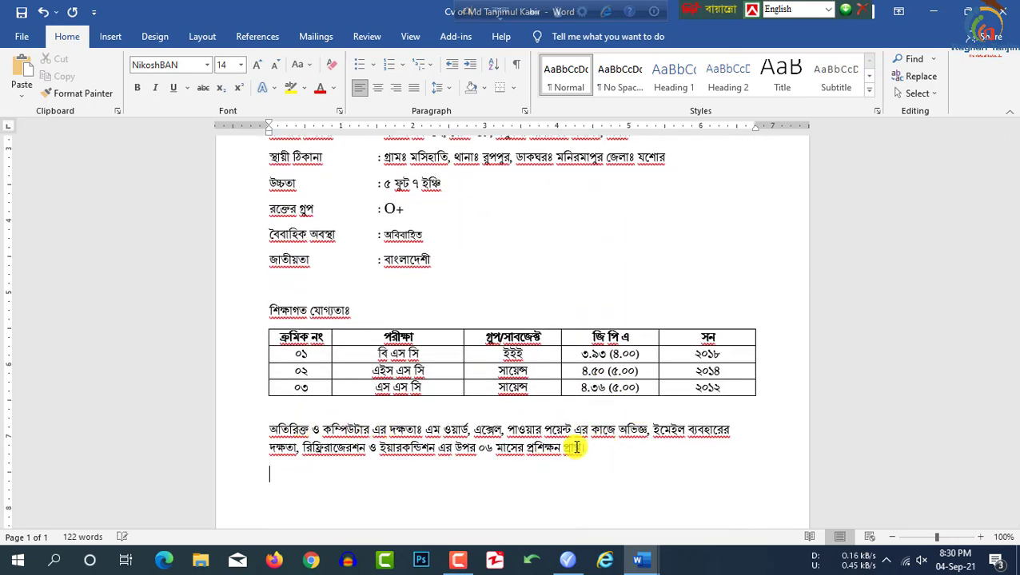
scroll(546, 432, down, 3)
scroll(421, 316, up, 8)
scroll(423, 266, down, 5)
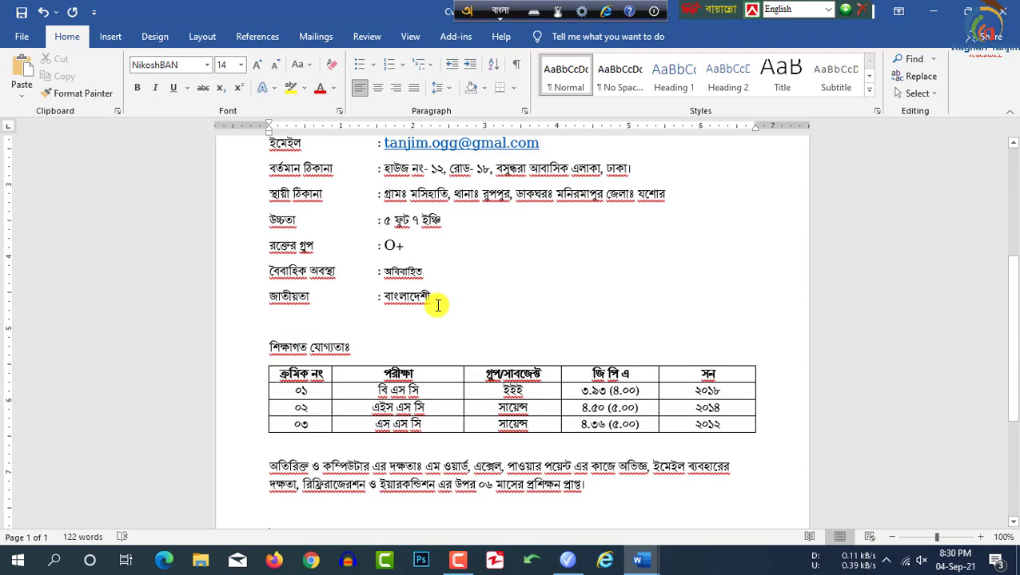
Step: Add a তারিখঃ date line with the applicant's name at the right on the same line
key(Return)
text(তারিখঃ)
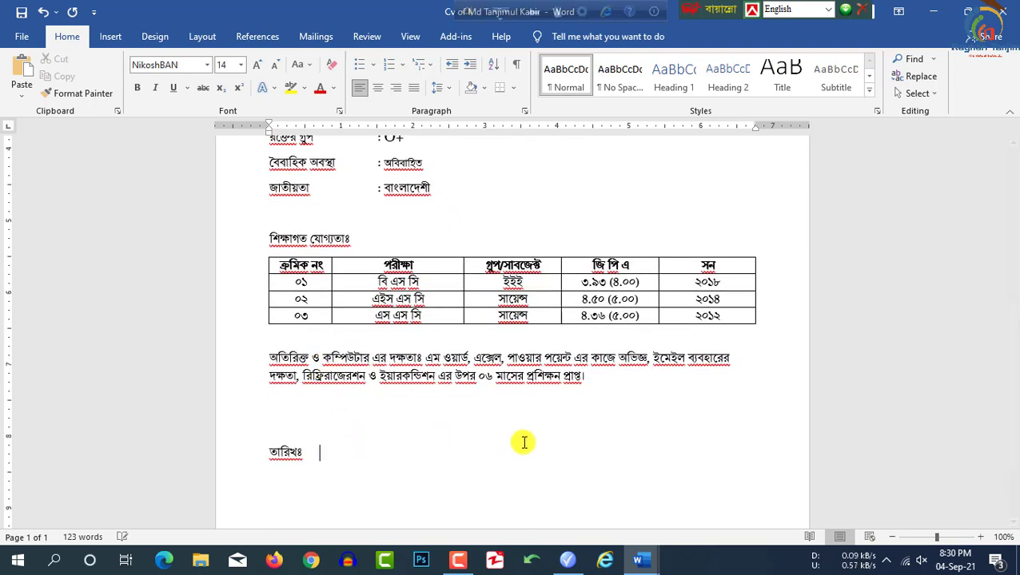
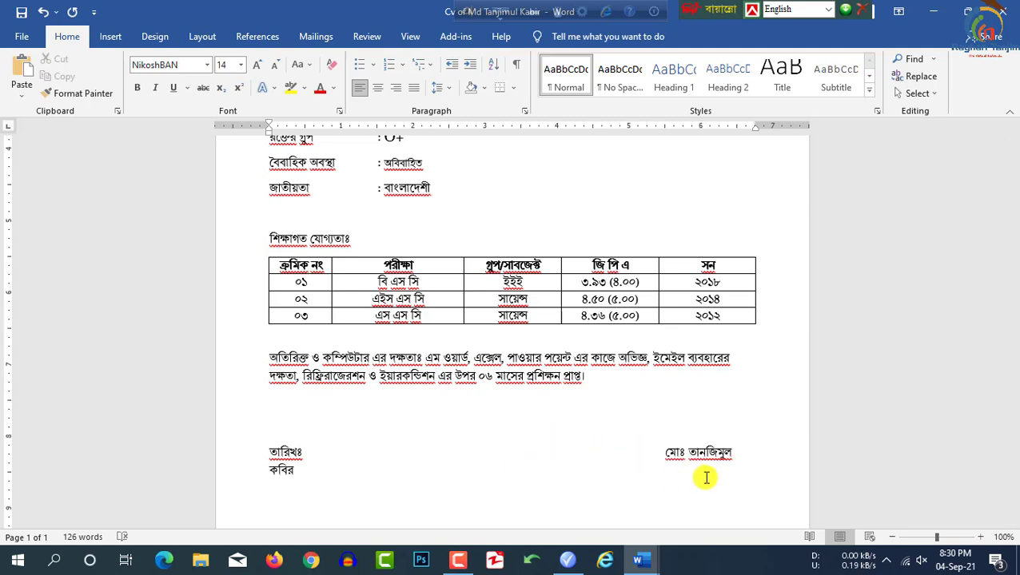
click(666, 453)
key(BackSpace)
key(BackSpace)
key(BackSpace)
key(BackSpace)
key(BackSpace)
key(BackSpace)
key(BackSpace)
key(BackSpace)
key(BackSpace)
key(BackSpace)
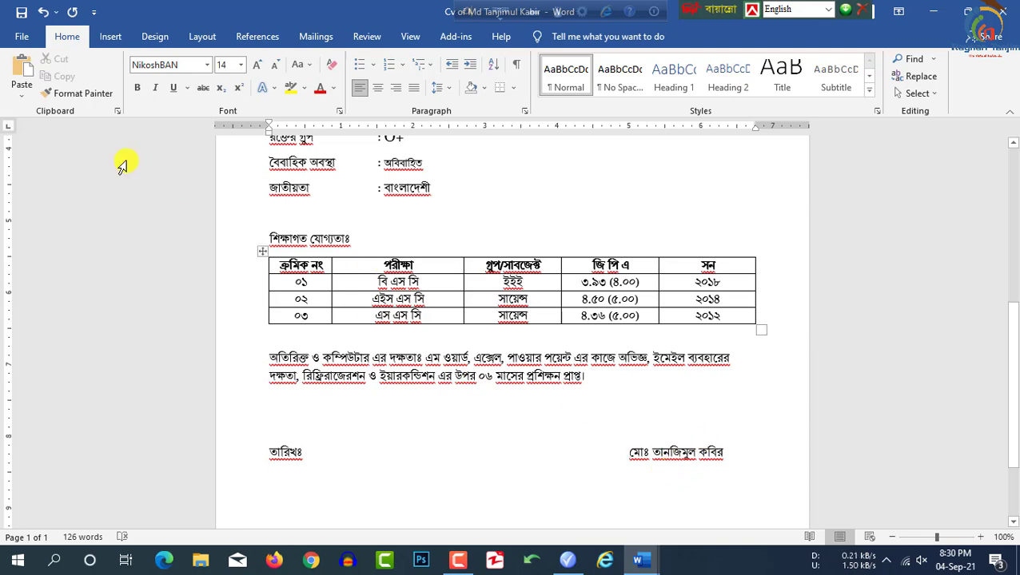
Step: Draw a horizontal Shapes line above the name as the signature line
click(108, 39)
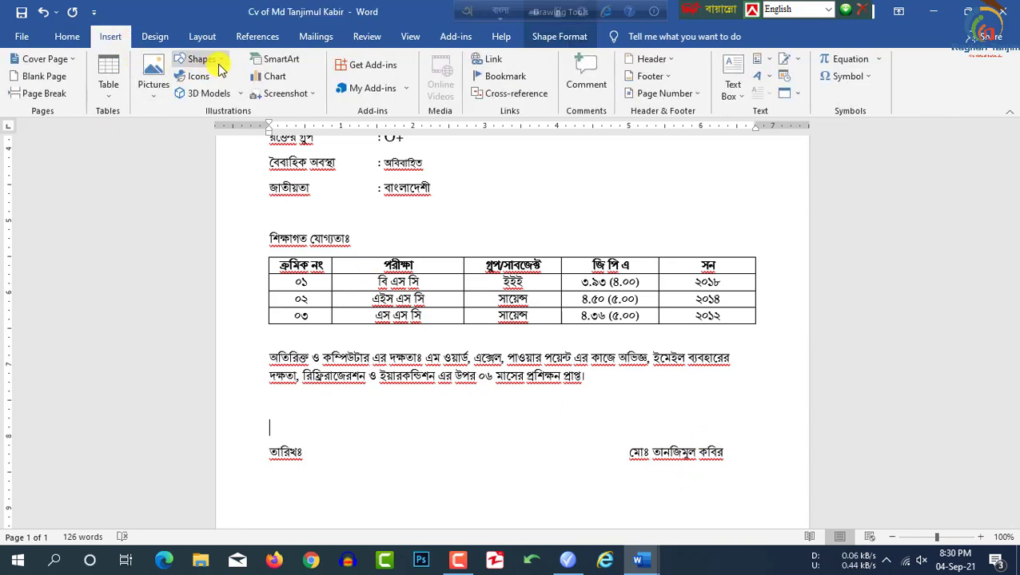
click(202, 60)
click(198, 95)
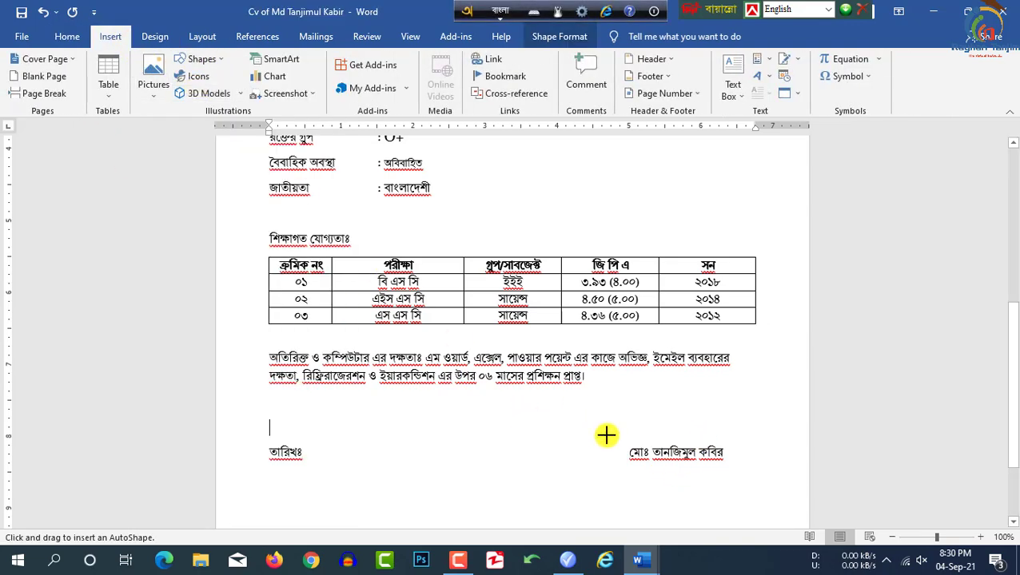
mouse_move(627, 443)
mouse_down()
mouse_move(726, 453)
mouse_move(727, 444)
mouse_up()
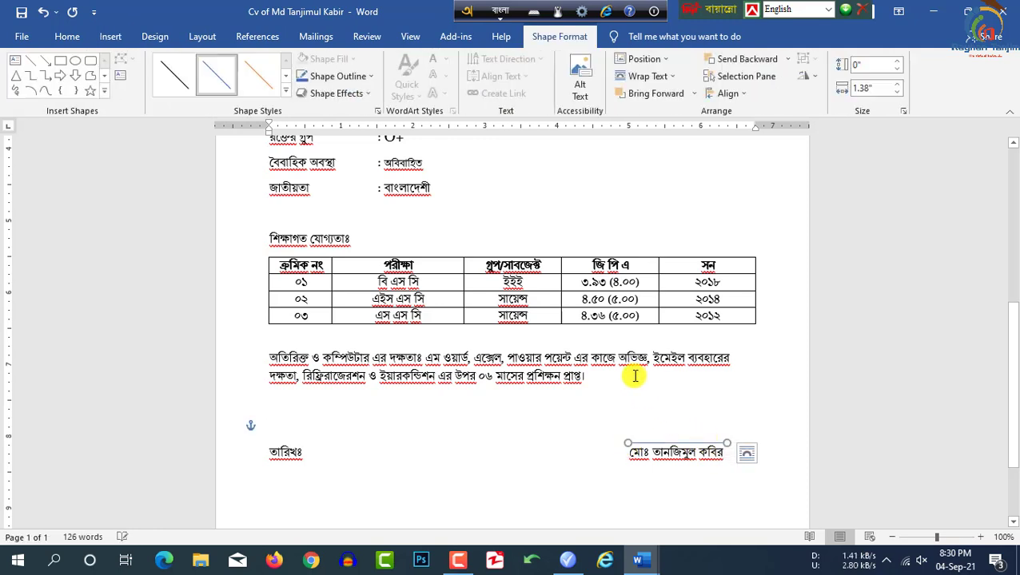
click(663, 485)
Step: Enlarge the জীবন বৃত্তান্ত title one font size to 26
scroll(620, 387, up, 8)
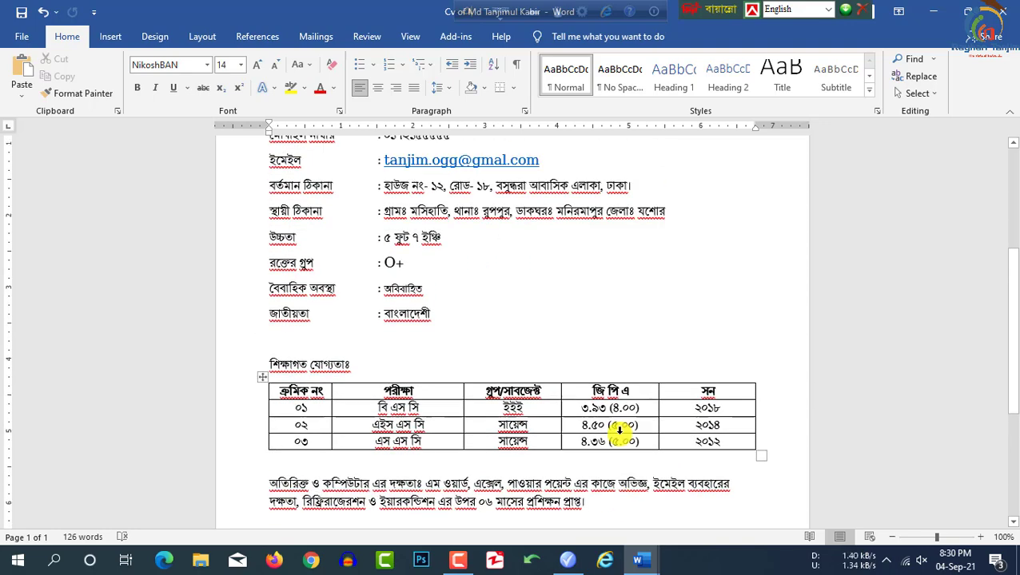
scroll(449, 357, down, 2)
scroll(464, 420, up, 3)
drag(561, 234, 468, 233)
click(257, 64)
Step: Give the personal detail rows 1.15 line spacing
scroll(369, 293, down, 3)
drag(436, 446, 264, 183)
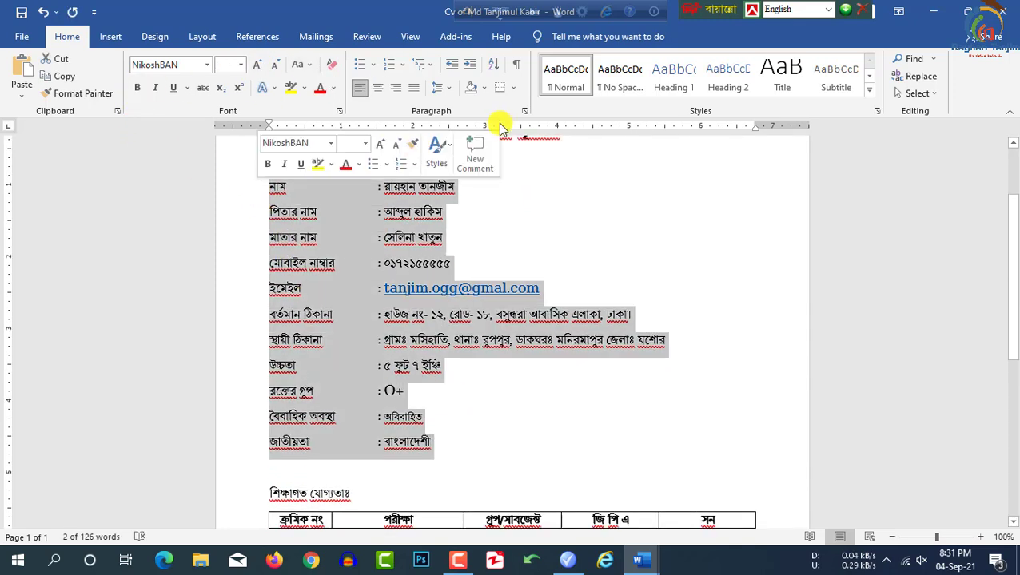
click(439, 87)
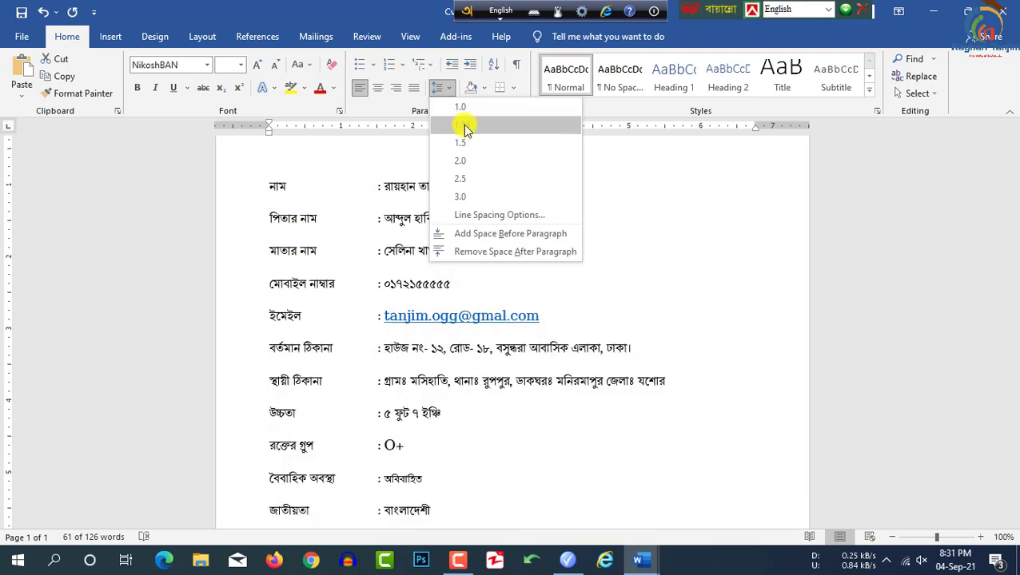
click(461, 127)
scroll(456, 416, down, 7)
key(Down)
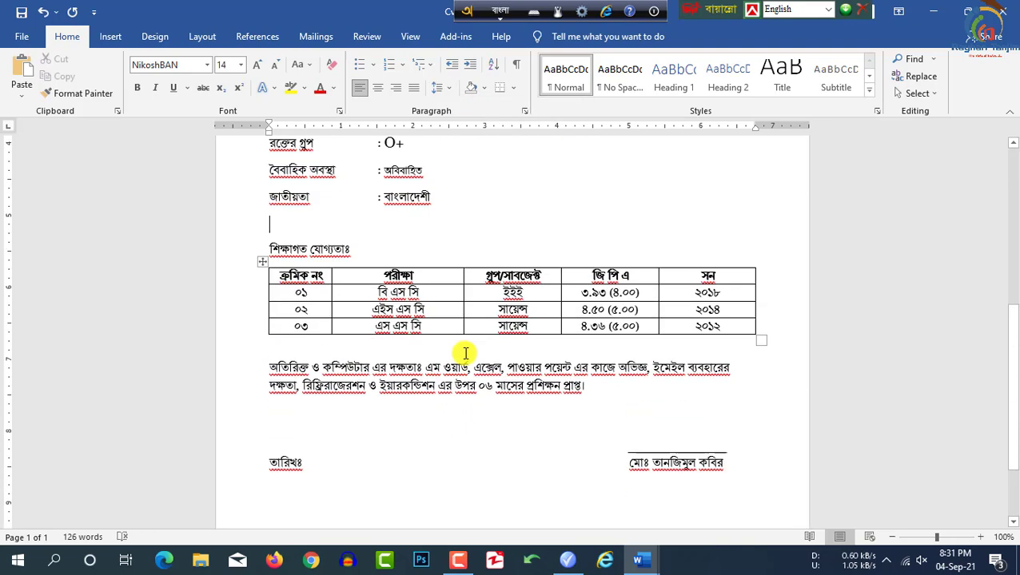
scroll(471, 362, up, 1)
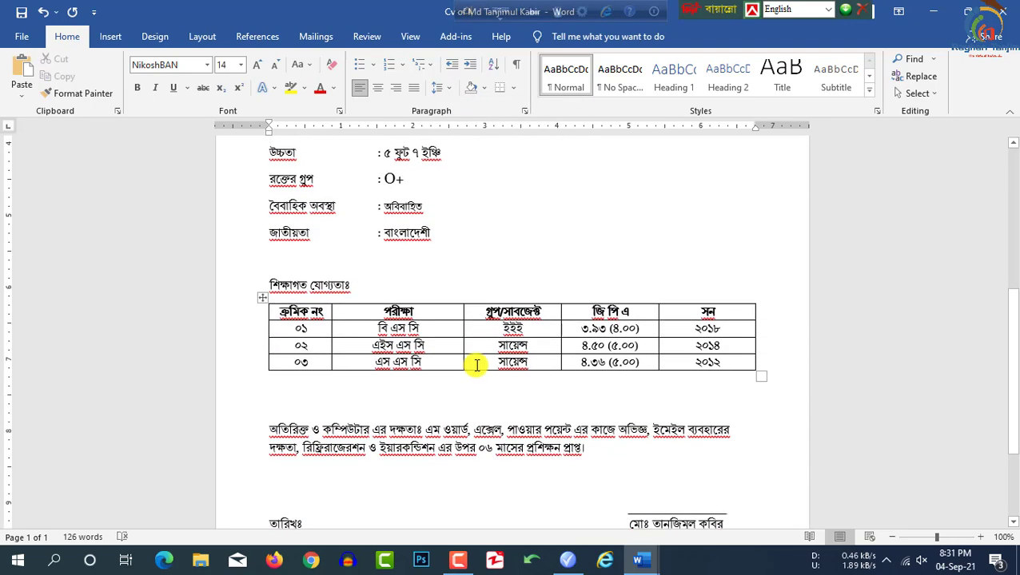
scroll(477, 367, down, 4)
scroll(477, 366, up, 10)
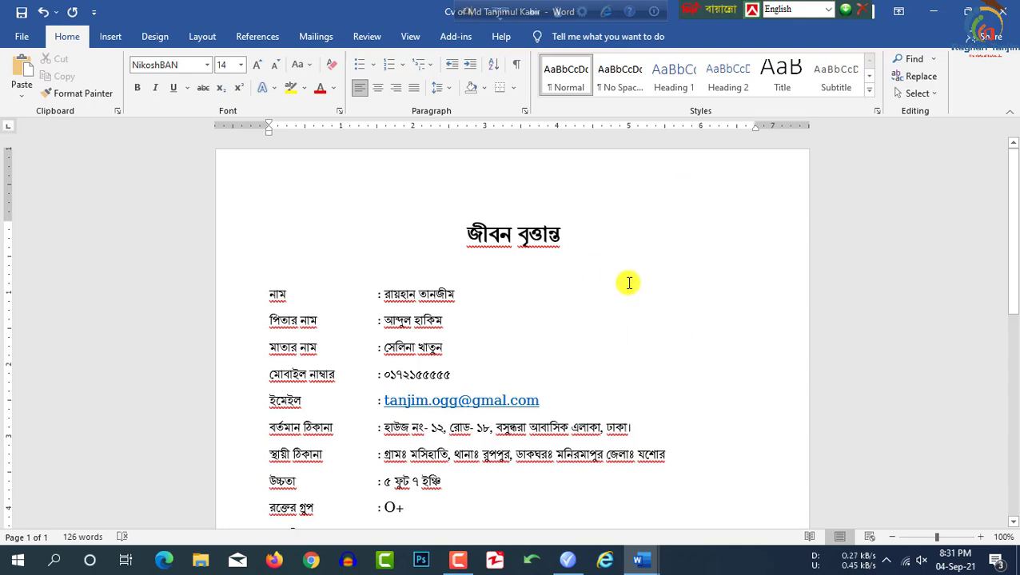
Step: Insert the portrait photo from this device and set its wrapping to Behind Text
click(110, 36)
click(152, 76)
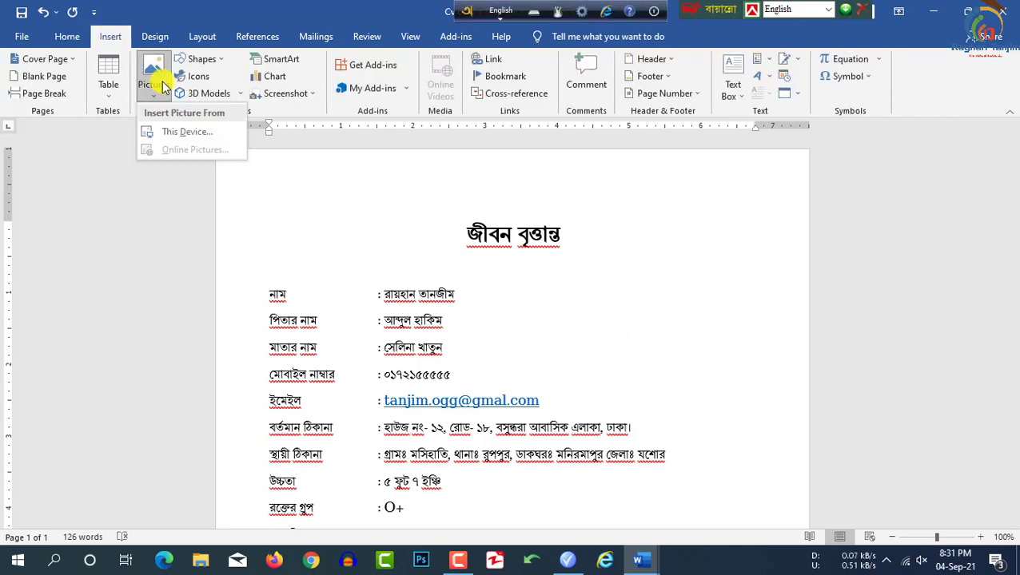
click(179, 137)
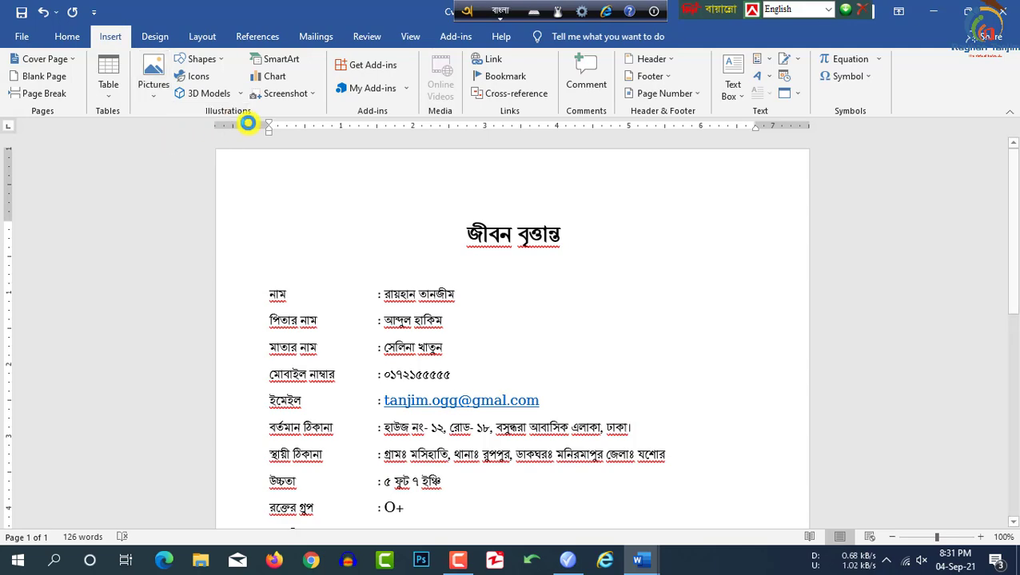
double_click(199, 127)
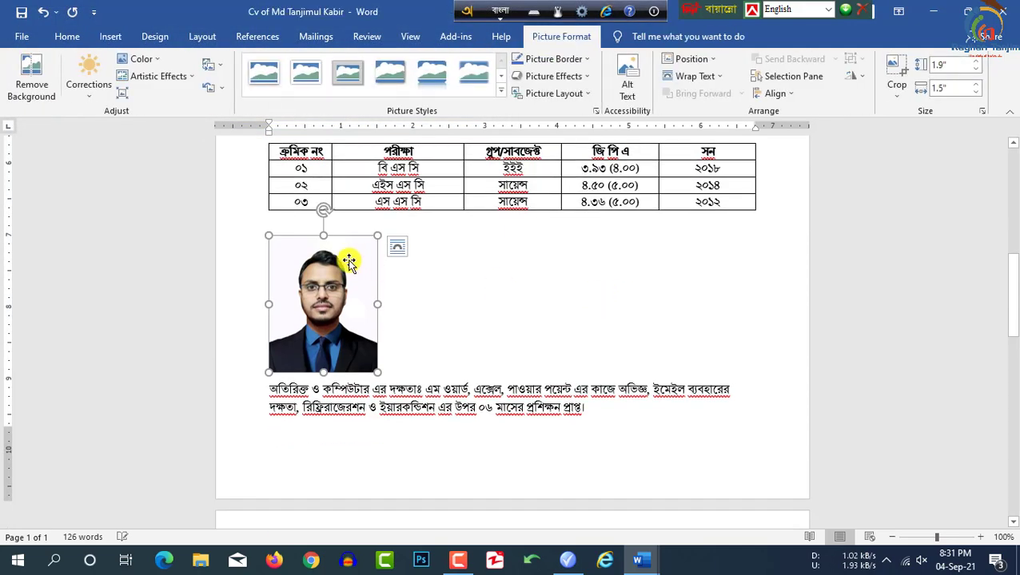
click(719, 79)
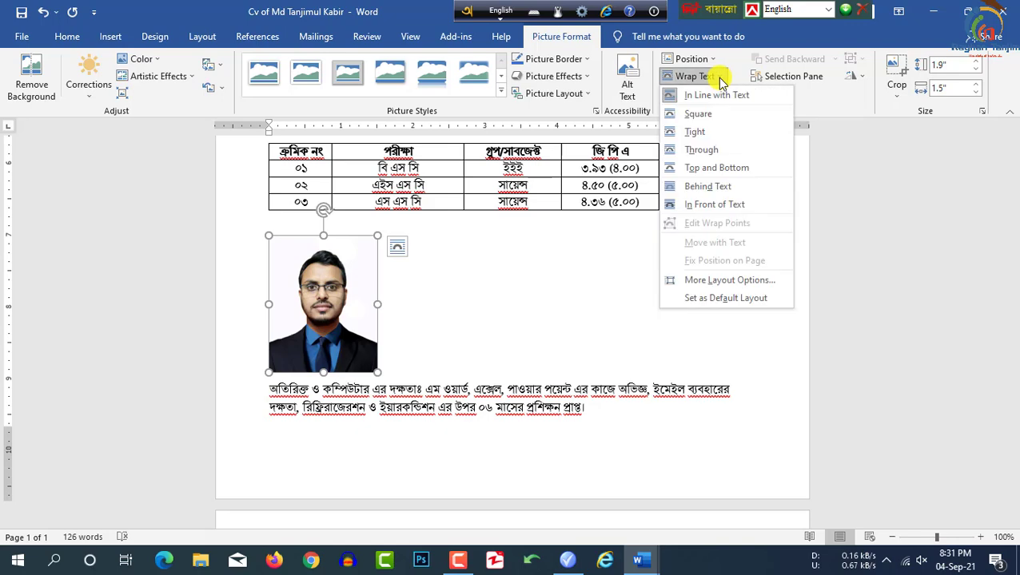
click(707, 186)
Step: Place the photo at top right beside the title, shrunk to 1.74 × 1.38 inches
scroll(410, 378, up, 3)
drag(336, 491, 714, 296)
scroll(669, 304, up, 5)
mouse_move(761, 351)
mouse_down()
mouse_move(749, 328)
mouse_move(756, 345)
mouse_up()
click(550, 59)
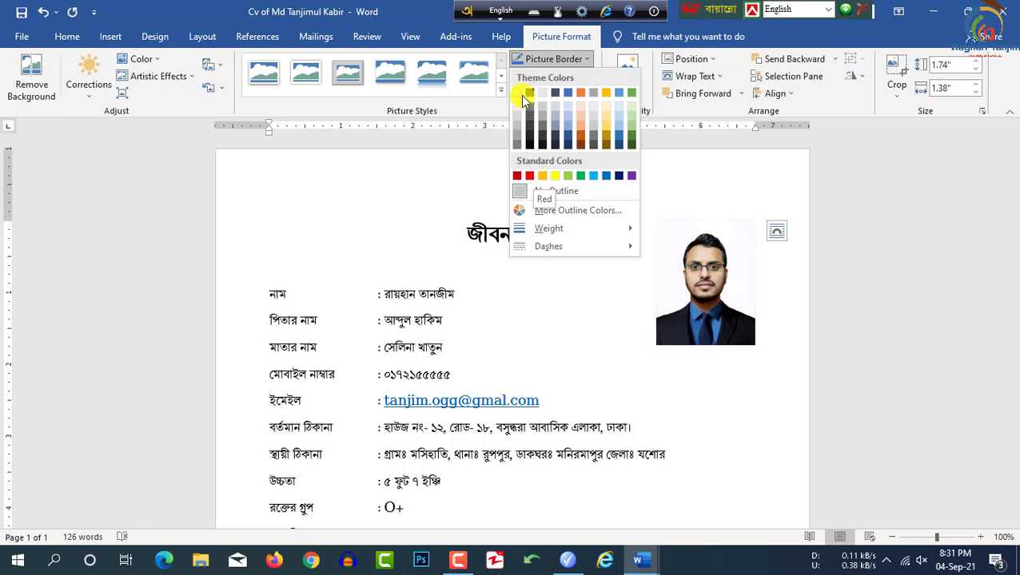
click(786, 276)
scroll(564, 302, down, 2)
scroll(564, 303, up, 2)
click(687, 266)
drag(697, 272, 698, 314)
click(800, 269)
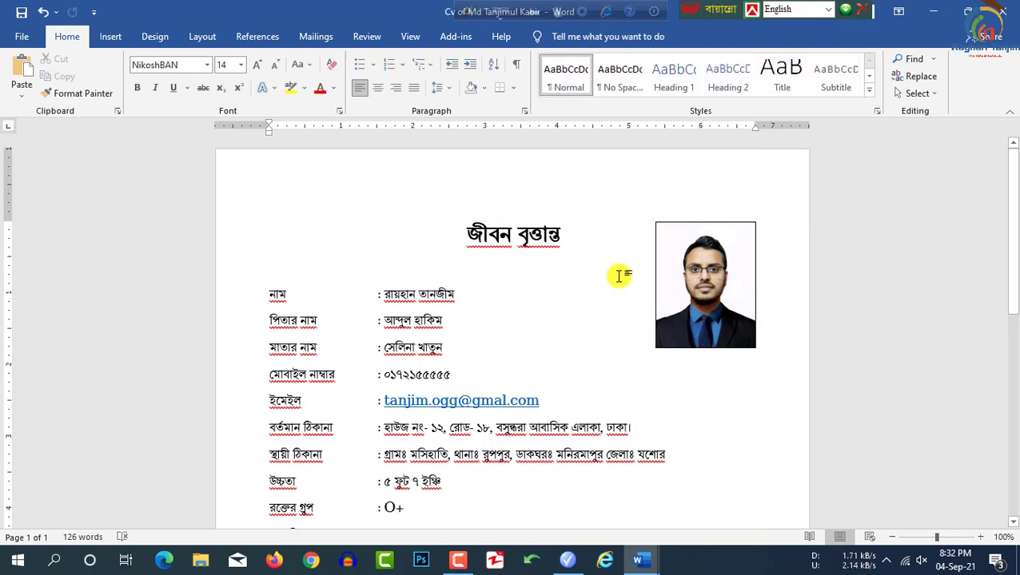
Step: Look over the finished CV, then bring up the full Save As dialog
scroll(581, 277, down, 10)
scroll(579, 279, up, 10)
scroll(580, 280, down, 10)
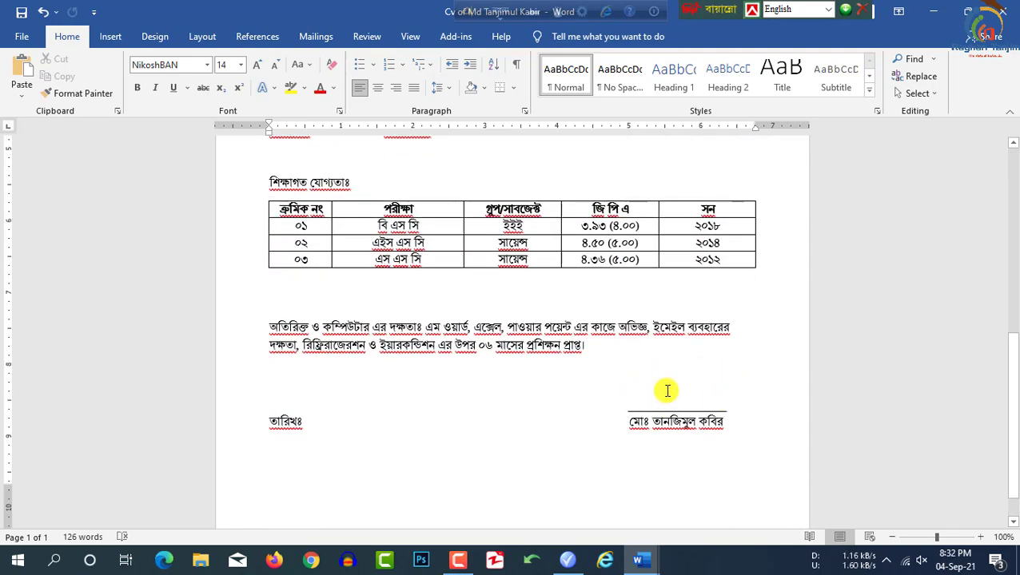
scroll(662, 382, up, 10)
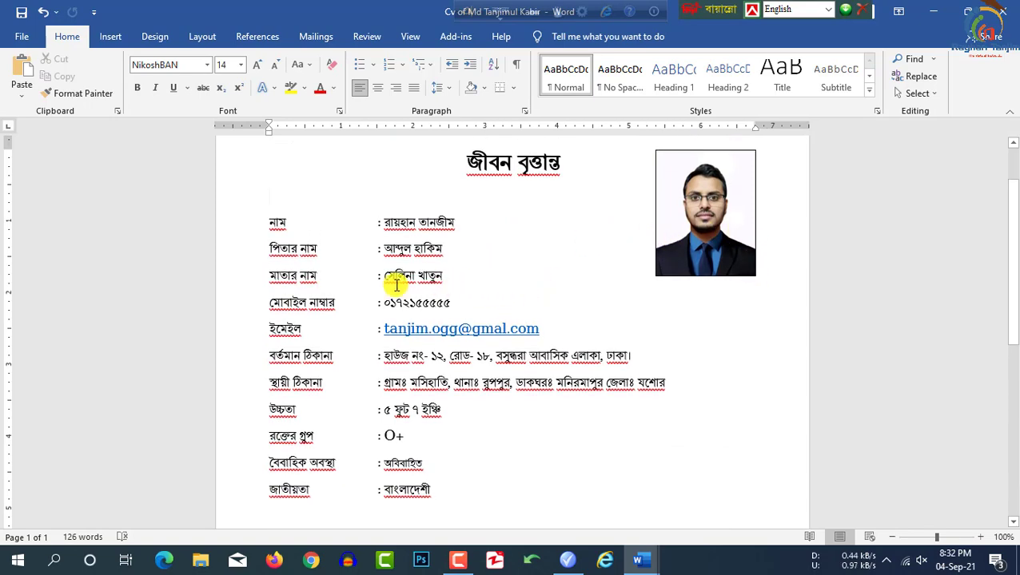
scroll(660, 389, down, 5)
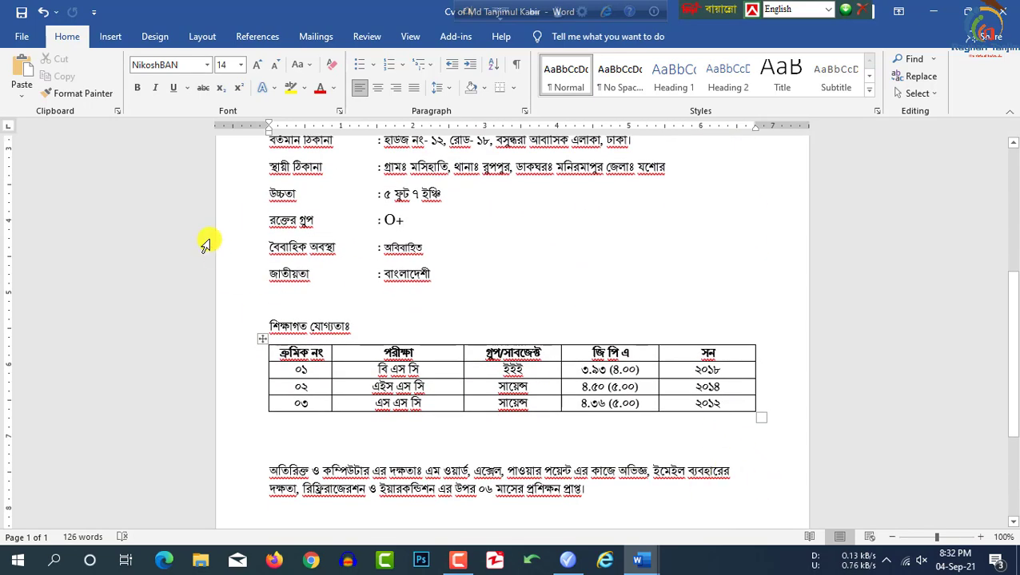
scroll(406, 228, up, 5)
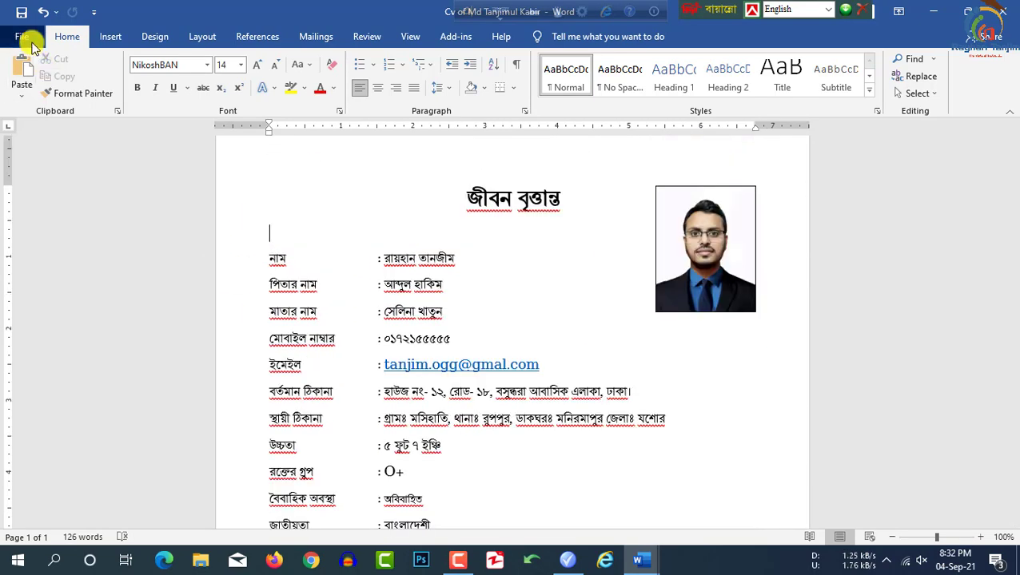
click(30, 44)
click(61, 239)
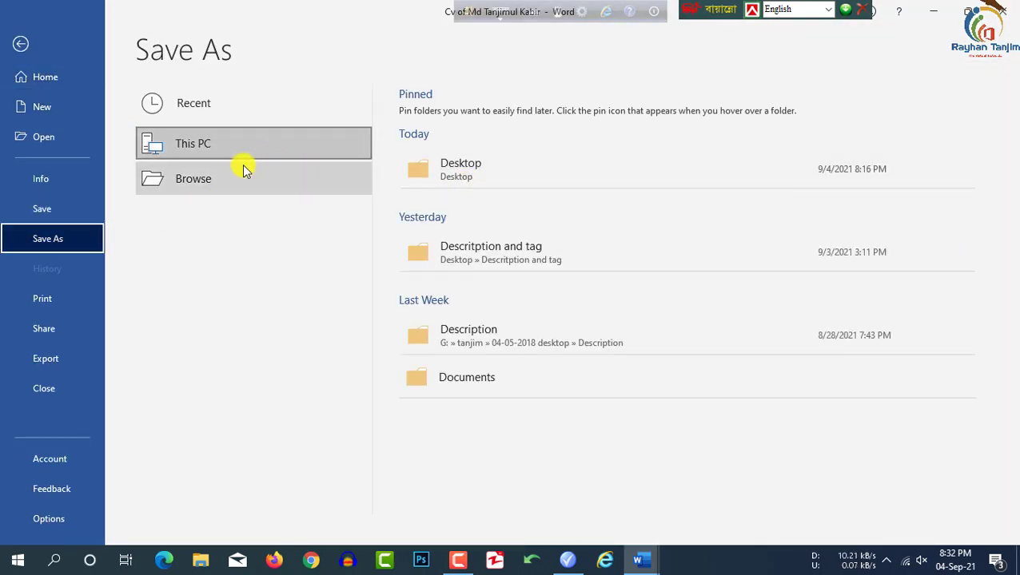
click(279, 177)
Step: Save the CV to the Desktop as a PDF, with the author's name appended to the file name
click(61, 120)
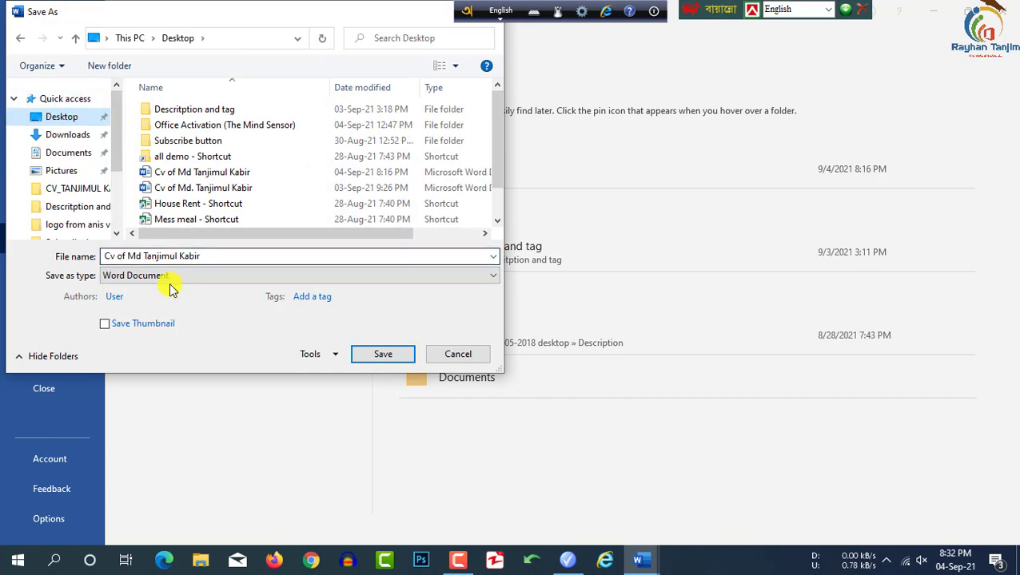
click(170, 276)
click(148, 369)
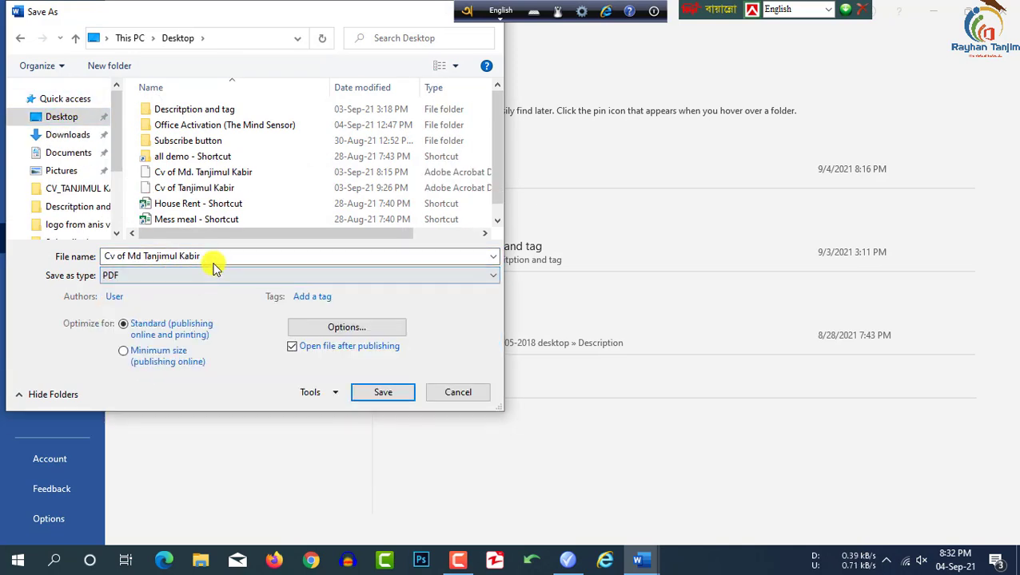
click(217, 258)
text(Rayhan)
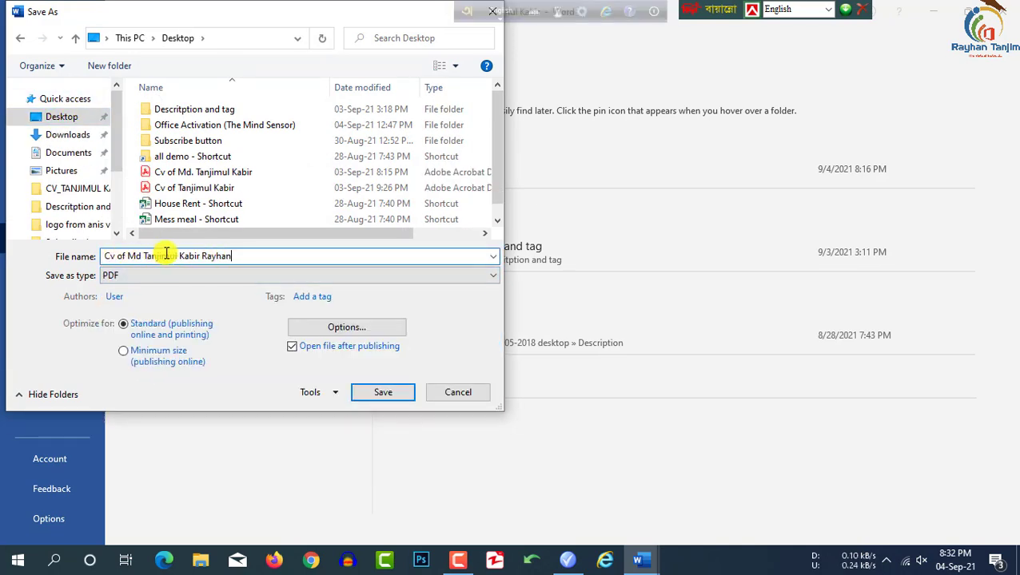
click(379, 392)
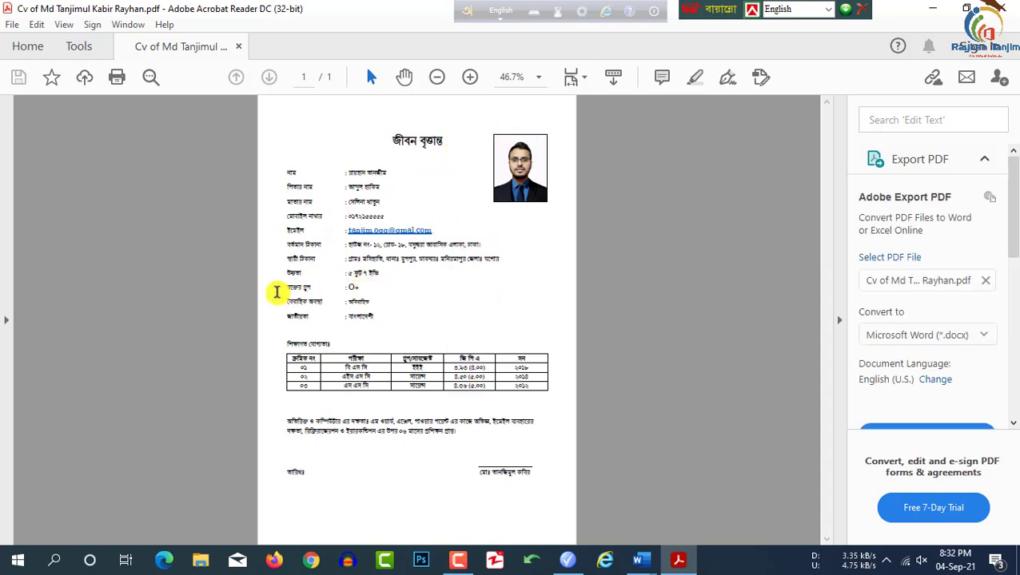
Step: Switch back to the Word CV document and check the title, photo and personal details
mouse_move(640, 558)
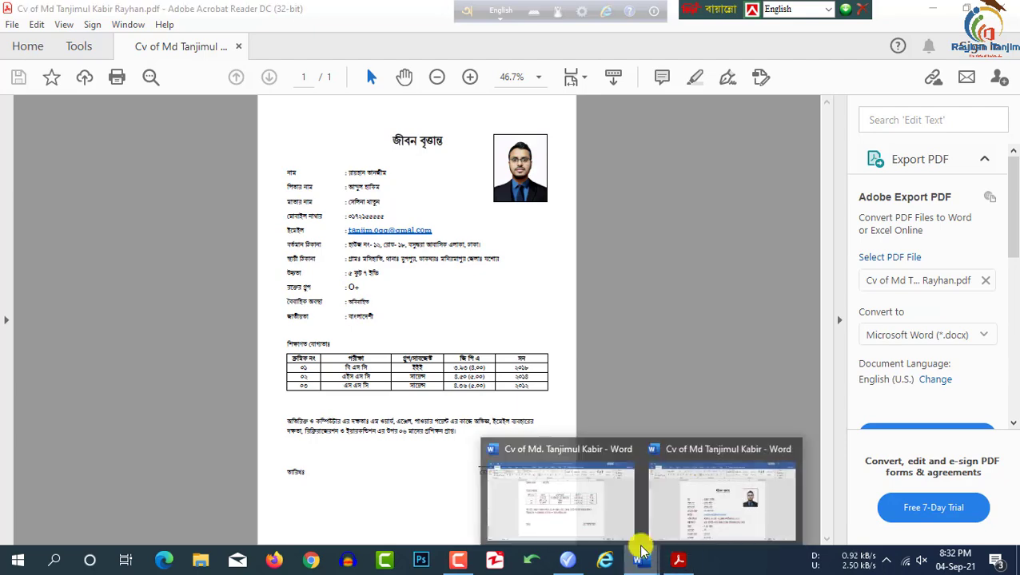
click(691, 519)
scroll(517, 288, down, 3)
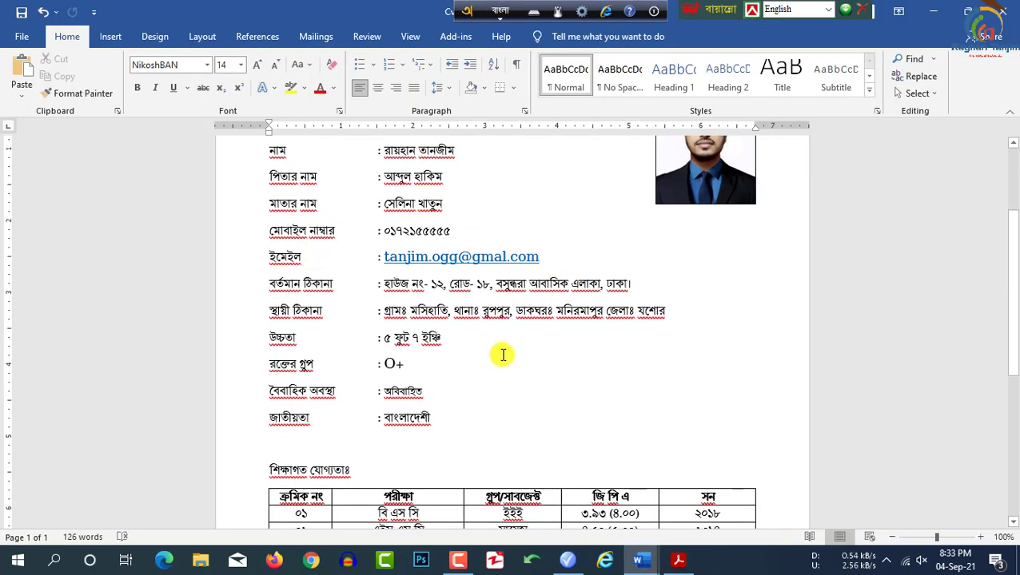
scroll(500, 352, up, 2)
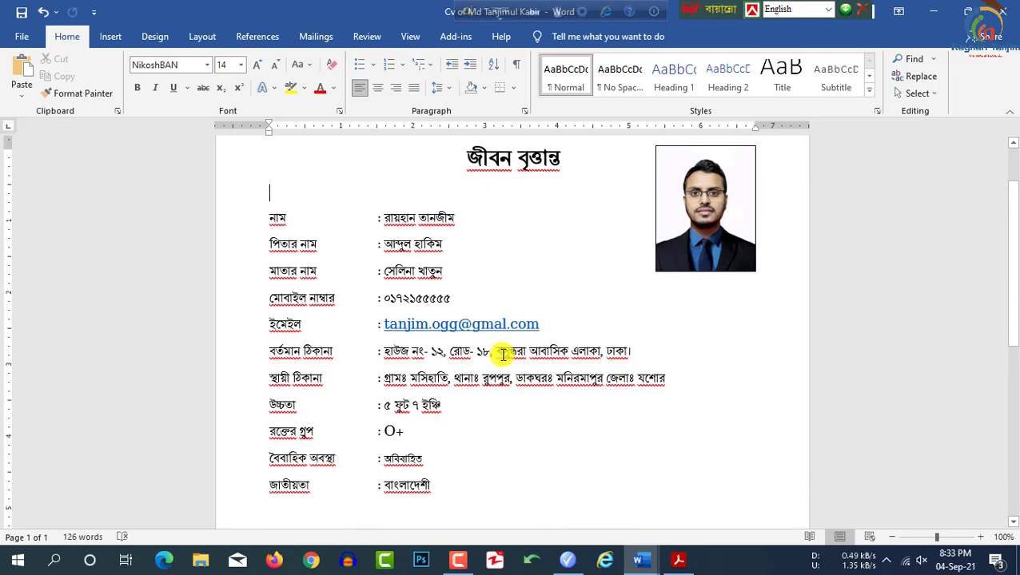